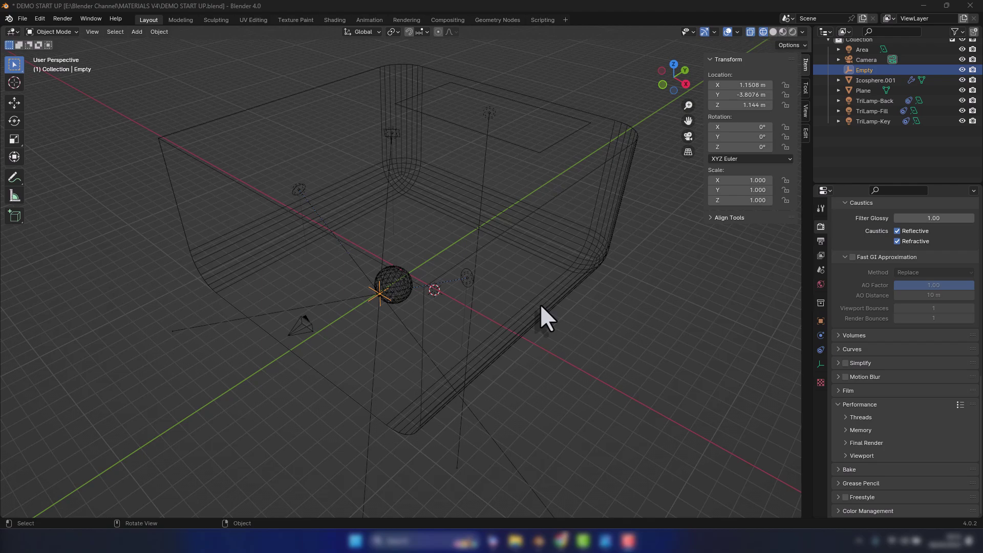
Step: Zoom in and select Icosphere.001, showing X −0.95 m, scale 1.950 and 2.44 m dimensions
{"action": "scroll", "coordinate": [542, 307], "scroll_direction": "up", "scroll_amount": 2}
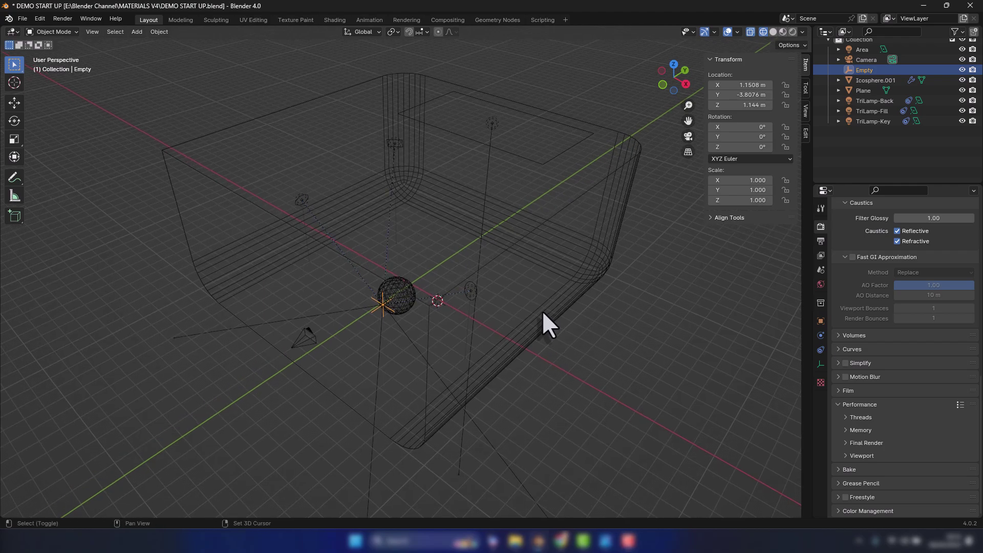
{"action": "scroll", "coordinate": [543, 312], "scroll_direction": "up", "scroll_amount": 1}
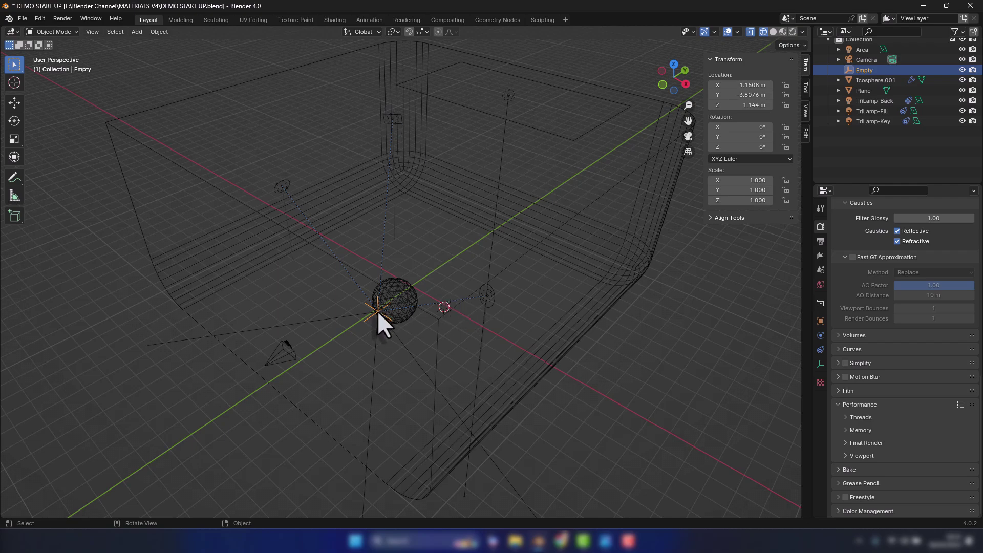
{"action": "left_click", "coordinate": [398, 280]}
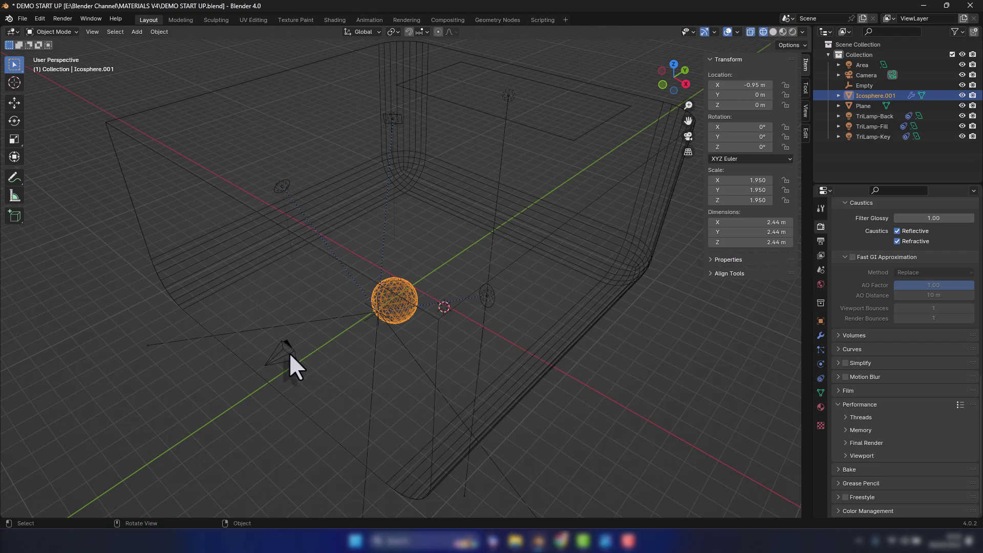
Step: In the Shading workspace, shift the icosphere along X and center the Empty at X −0.039, Y −3.8076
{"action": "left_click", "coordinate": [334, 21]}
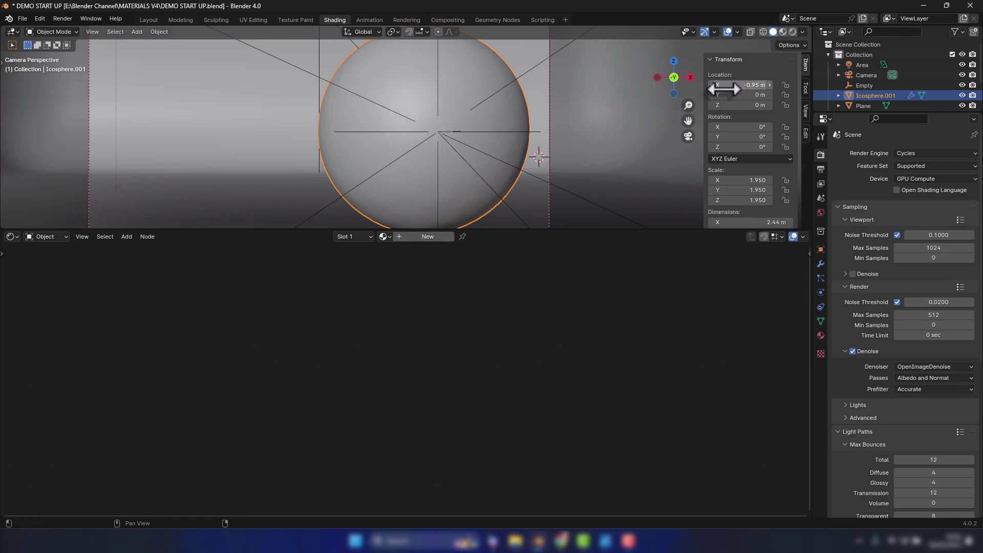
{"action": "left_click_drag", "start_coordinate": [742, 84], "coordinate": [677, 84]}
{"action": "left_click", "coordinate": [864, 85]}
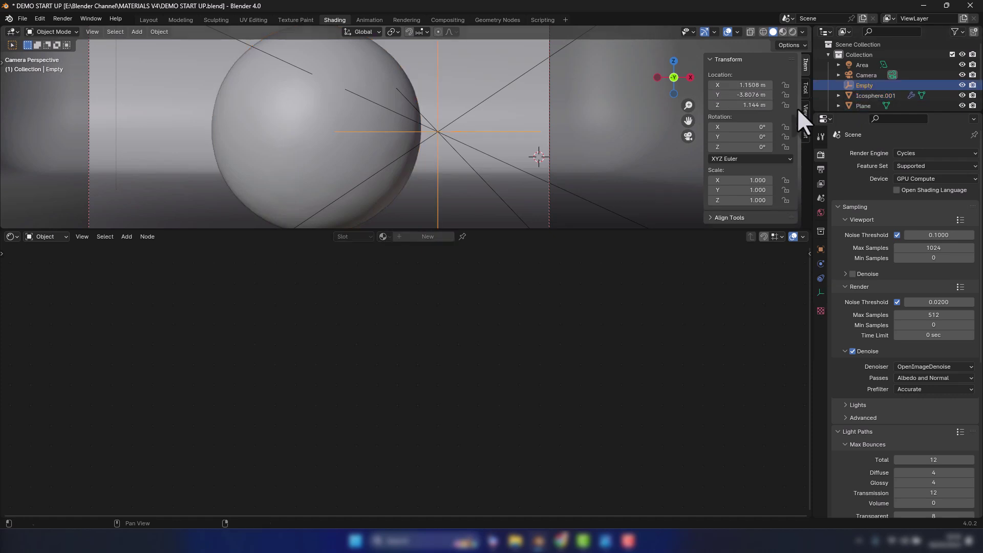
{"action": "mouse_move", "coordinate": [742, 95]}
{"action": "left_mouse_down"}
{"action": "mouse_move", "coordinate": [717, 95]}
{"action": "mouse_move", "coordinate": [766, 94]}
{"action": "mouse_move", "coordinate": [739, 88]}
{"action": "left_mouse_up"}
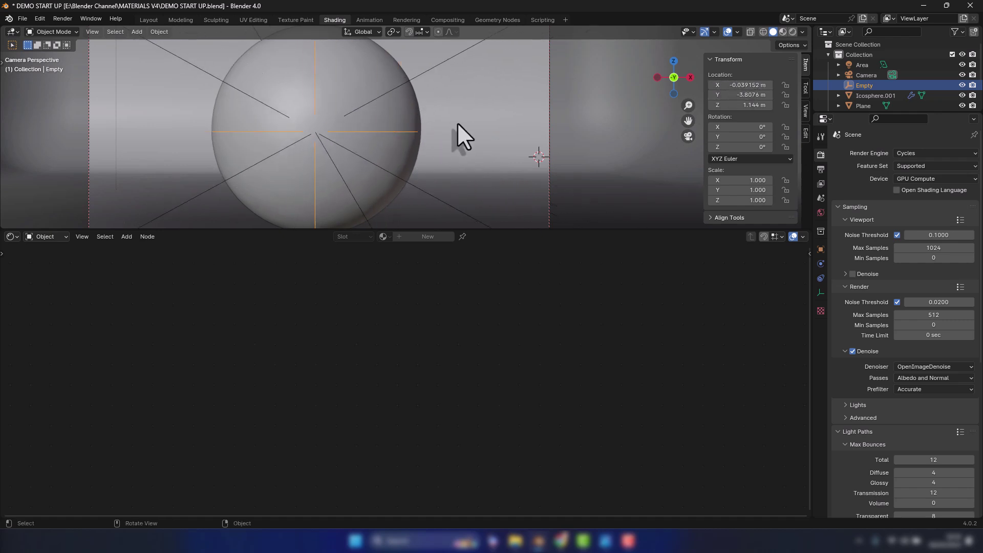
{"action": "scroll", "coordinate": [457, 122], "scroll_direction": "down", "scroll_amount": 1}
{"action": "middle_click_drag", "start_coordinate": [456, 123], "coordinate": [523, 124], "text": "shift"}
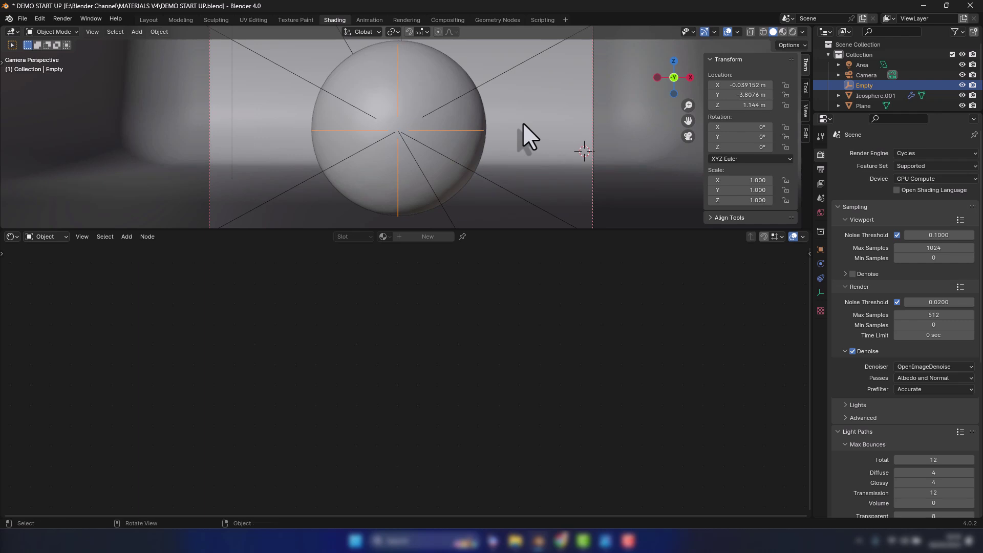
{"action": "scroll", "coordinate": [523, 125], "scroll_direction": "up", "scroll_amount": 1}
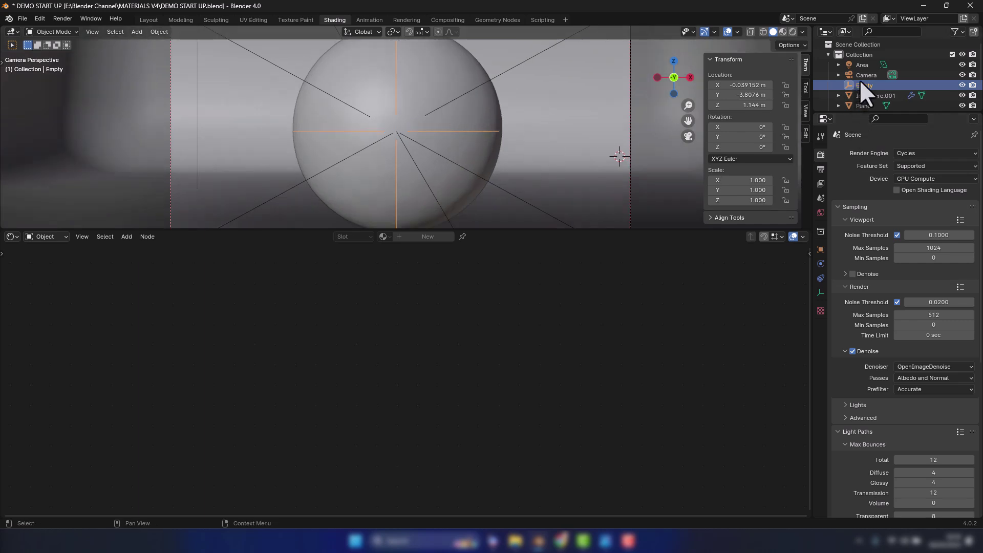
{"action": "left_click", "coordinate": [873, 96]}
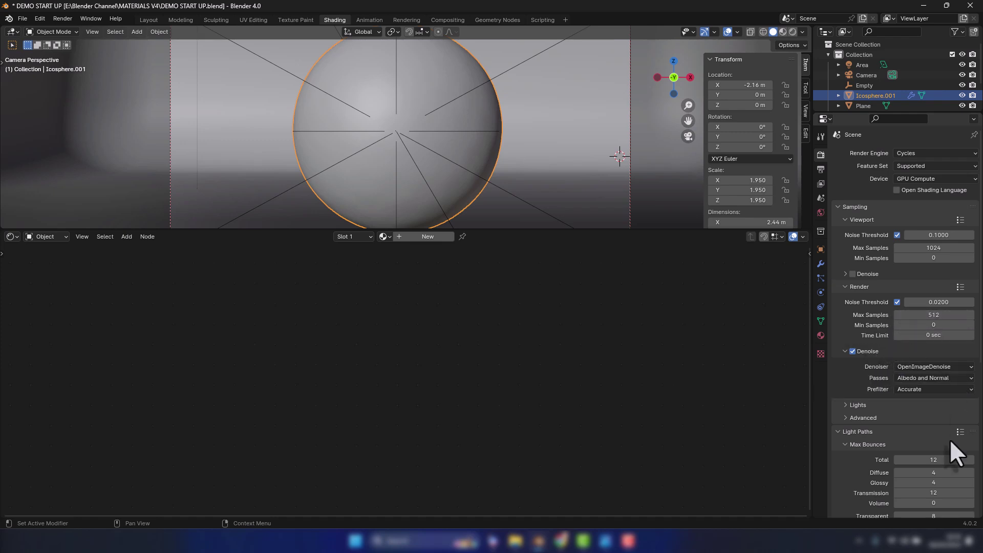
{"action": "scroll", "coordinate": [939, 444], "scroll_direction": "down", "scroll_amount": 4}
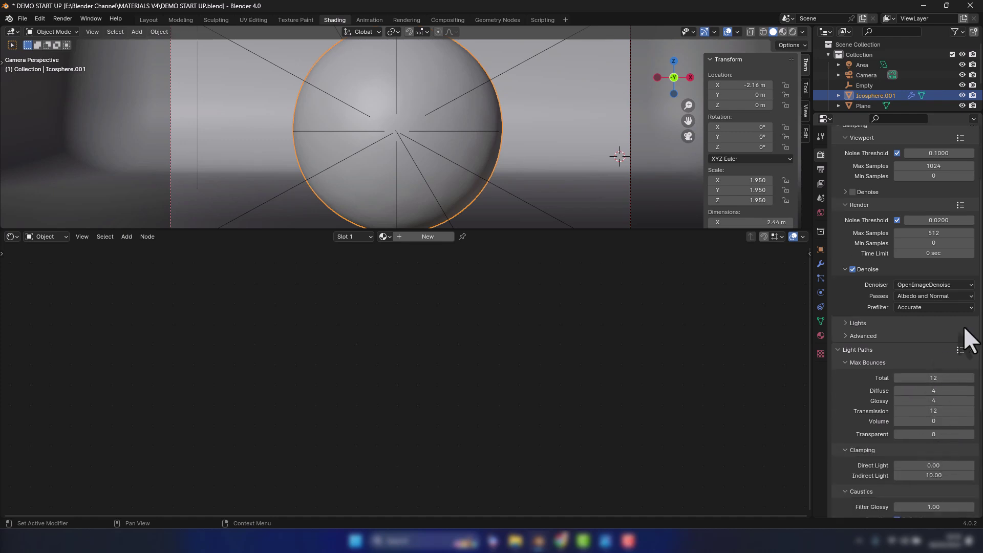
{"action": "left_click", "coordinate": [960, 350]}
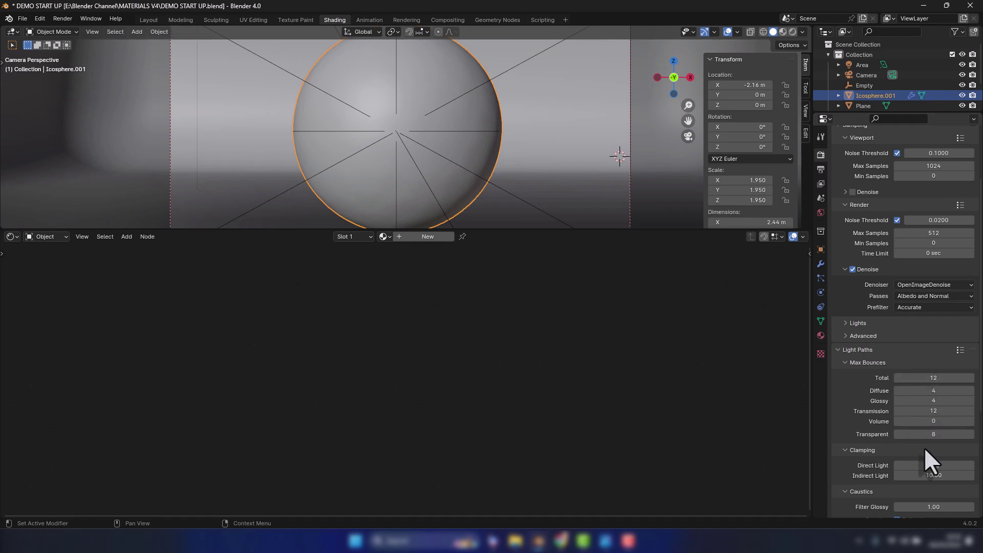
{"action": "scroll", "coordinate": [923, 446], "scroll_direction": "down", "scroll_amount": 5}
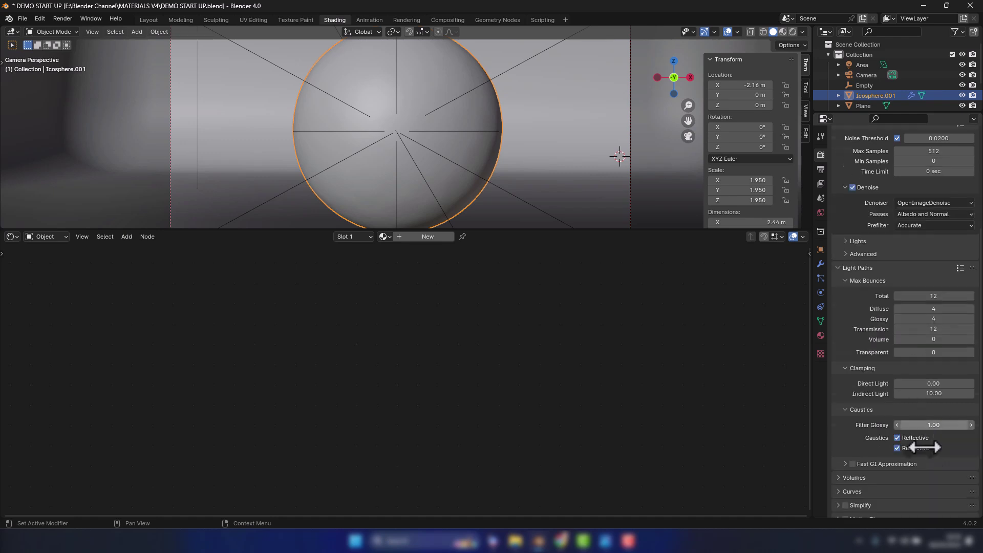
{"action": "scroll", "coordinate": [922, 446], "scroll_direction": "up", "scroll_amount": 8}
{"action": "scroll", "coordinate": [923, 446], "scroll_direction": "up", "scroll_amount": 1}
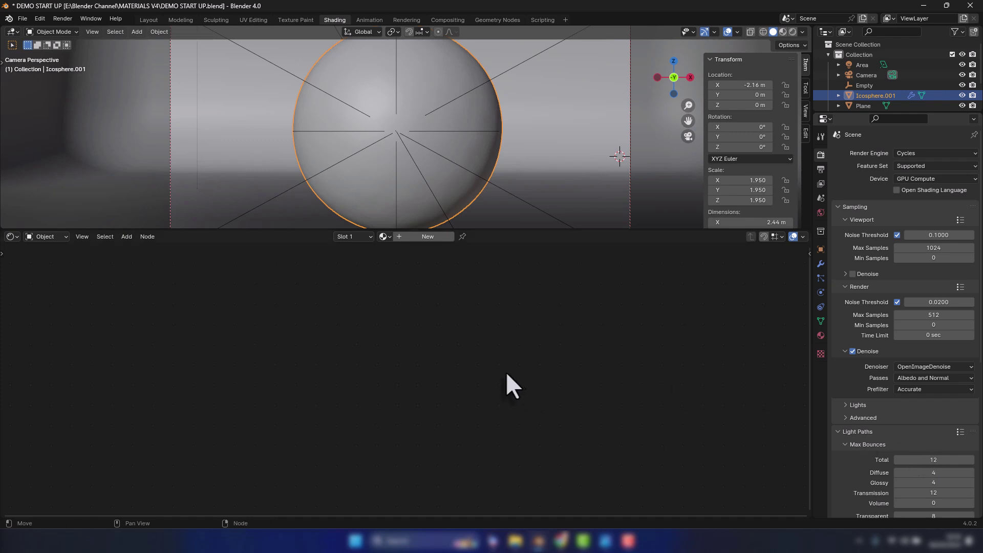
Step: Add a new material with Principled BSDF to Icosphere.001, frame the nodes, and enlarge the node editor
{"action": "left_click", "coordinate": [428, 238]}
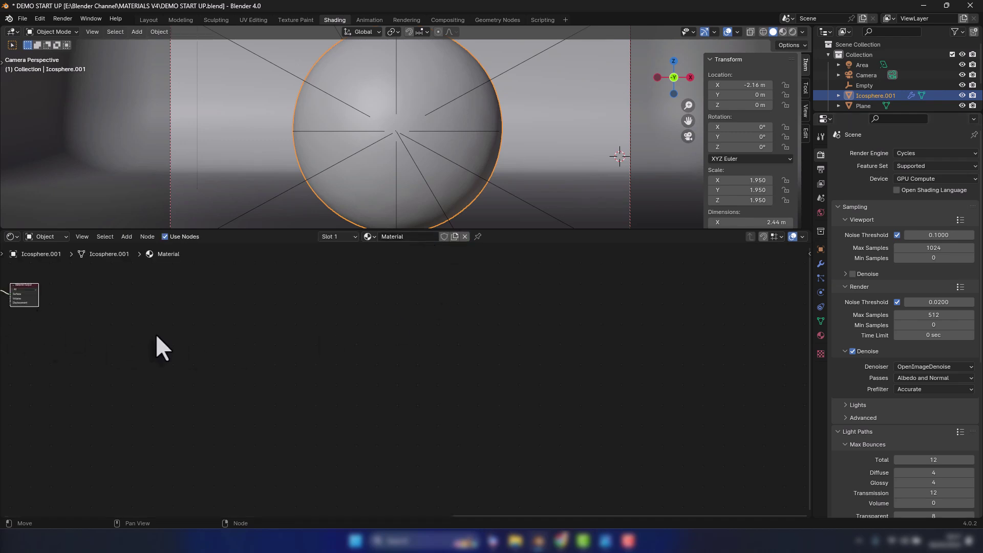
{"action": "key", "text": "Home"}
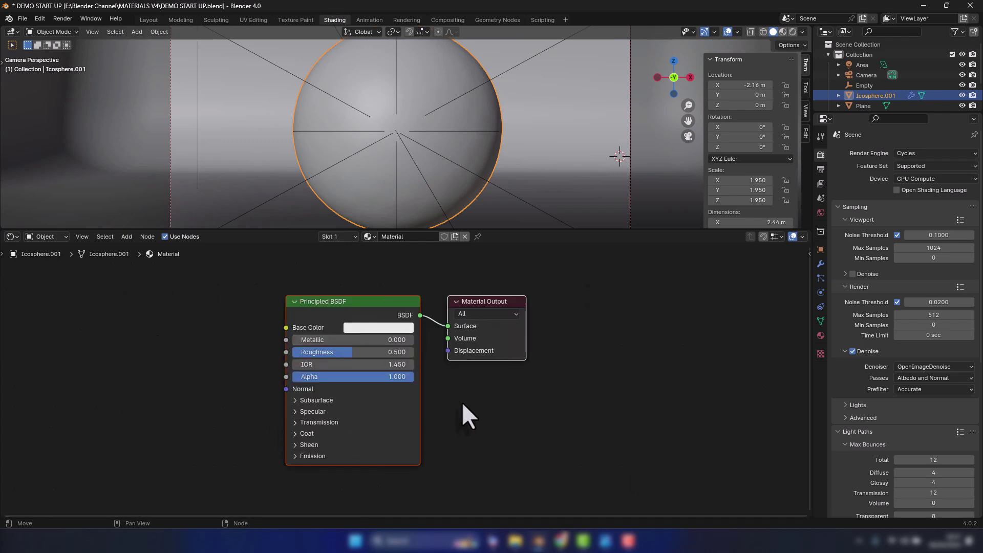
{"action": "middle_click_drag", "start_coordinate": [462, 401], "coordinate": [645, 389]}
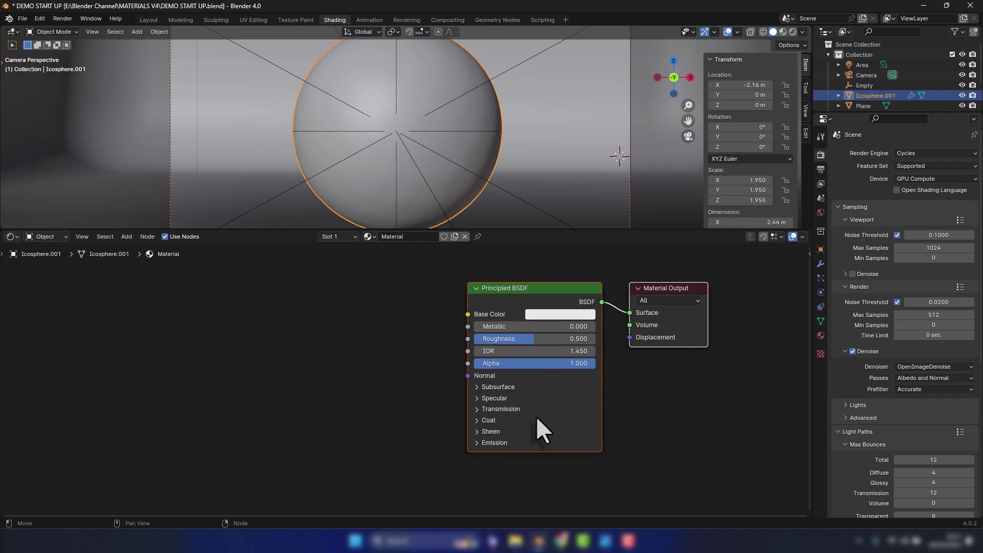
{"action": "middle_click_drag", "start_coordinate": [541, 416], "coordinate": [548, 385]}
{"action": "left_click_drag", "start_coordinate": [526, 230], "coordinate": [527, 188]}
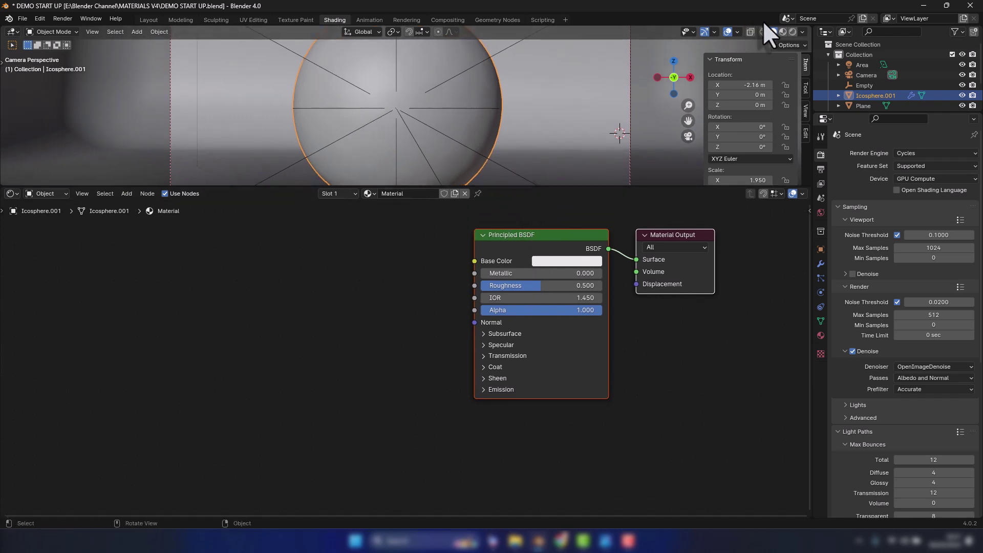
Step: Switch the viewport to Rendered shading and set the Principled BSDF Transmission Weight to 1.000
{"action": "left_click", "coordinate": [793, 31]}
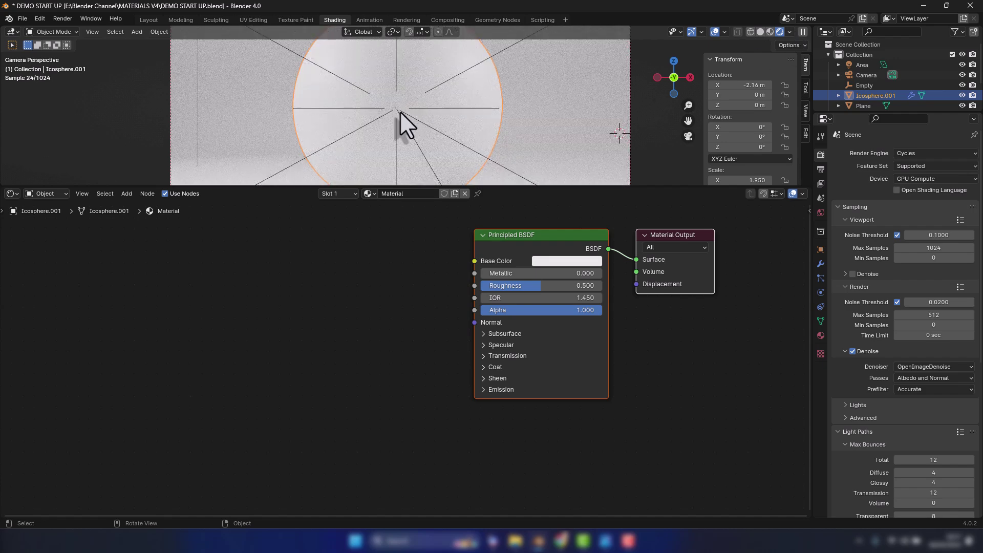
{"action": "scroll", "coordinate": [385, 122], "scroll_direction": "down", "scroll_amount": 1}
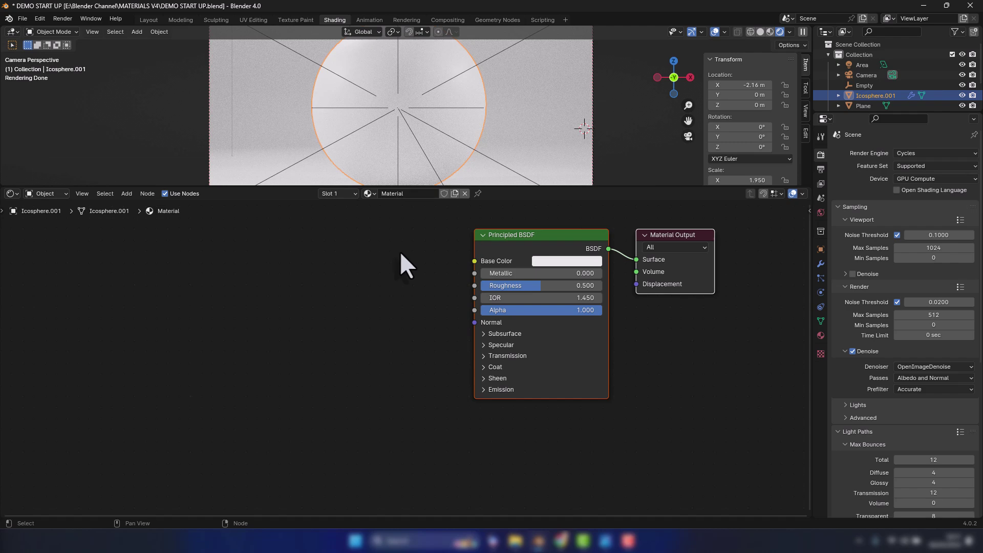
{"action": "left_click", "coordinate": [508, 356]}
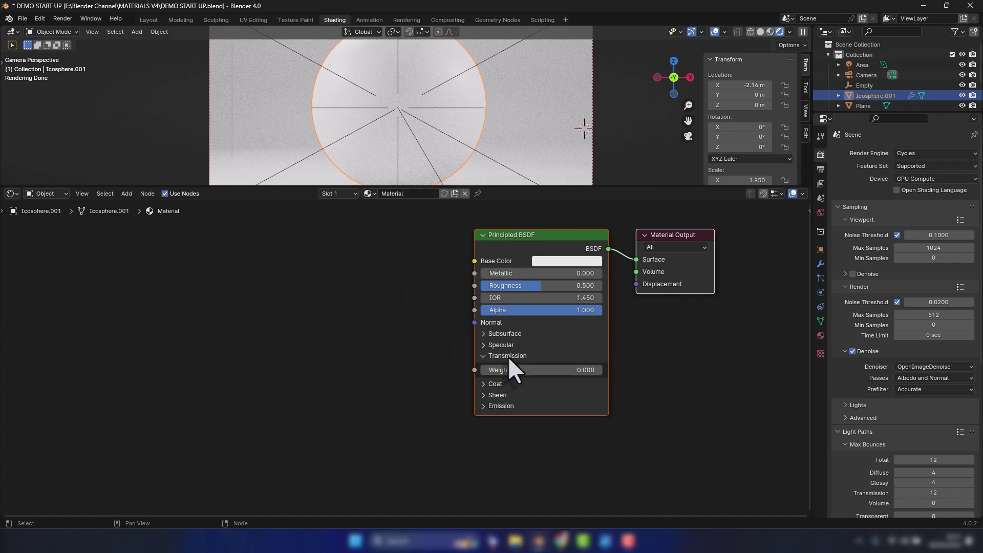
{"action": "left_click_drag", "start_coordinate": [490, 370], "coordinate": [611, 370]}
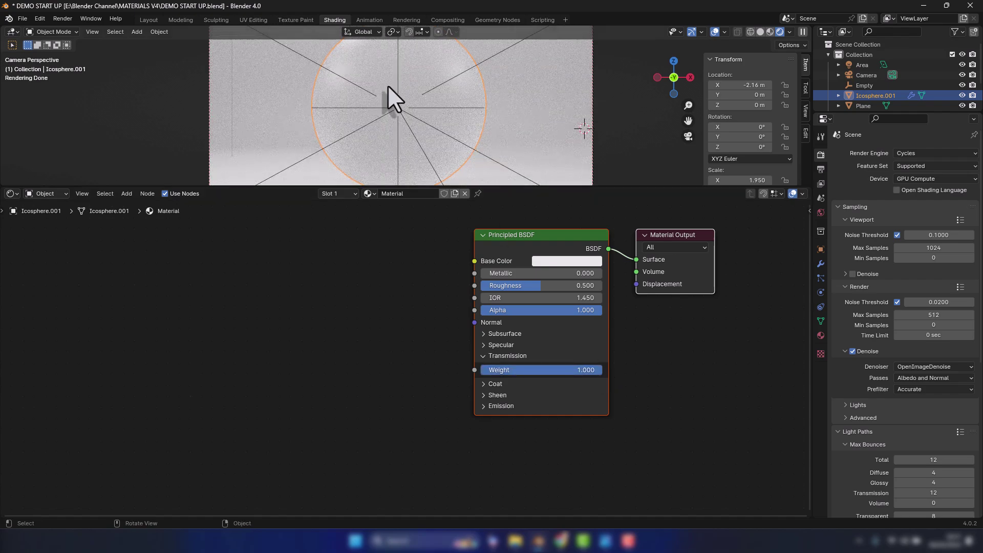
Step: Make the floor plane's FLOOR Base Color a saturated purple, then reselect the icosphere
{"action": "left_click", "coordinate": [548, 69]}
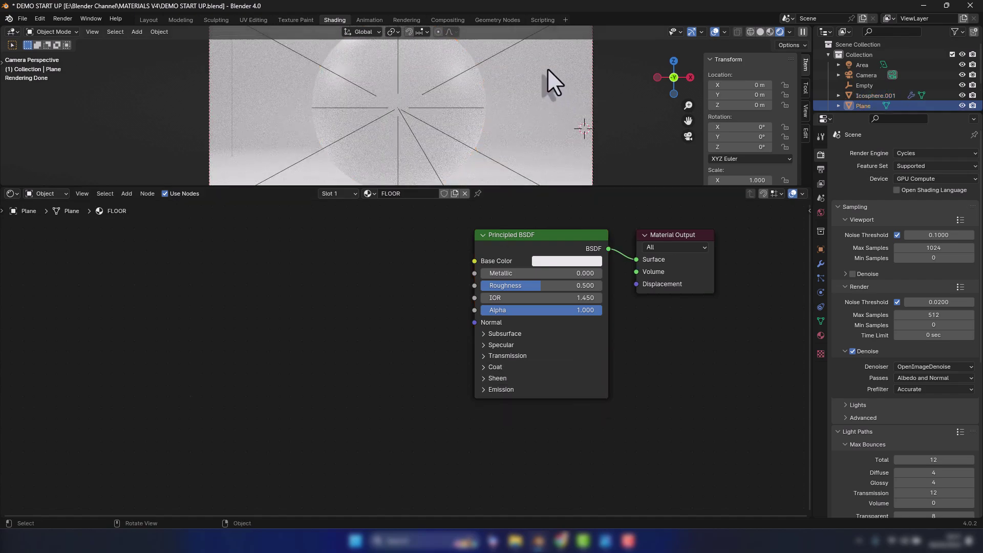
{"action": "left_click", "coordinate": [539, 262]}
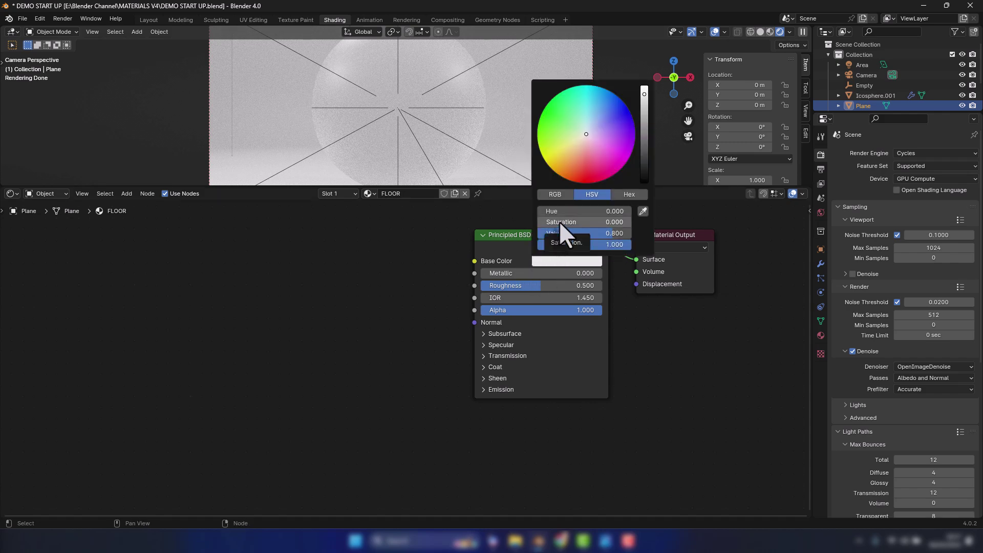
{"action": "left_click_drag", "start_coordinate": [559, 221], "coordinate": [601, 222]}
{"action": "left_click_drag", "start_coordinate": [589, 155], "coordinate": [610, 126]}
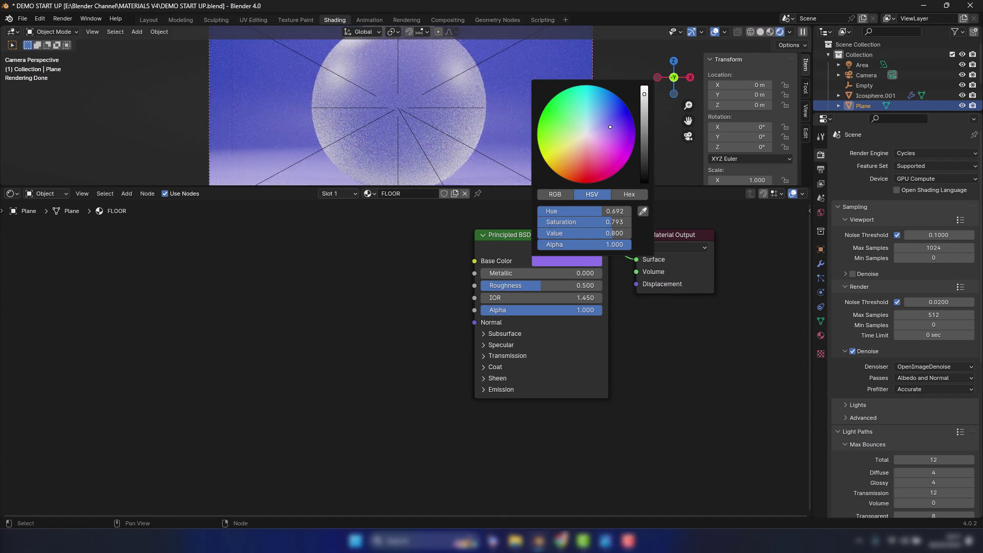
{"action": "left_click", "coordinate": [458, 81]}
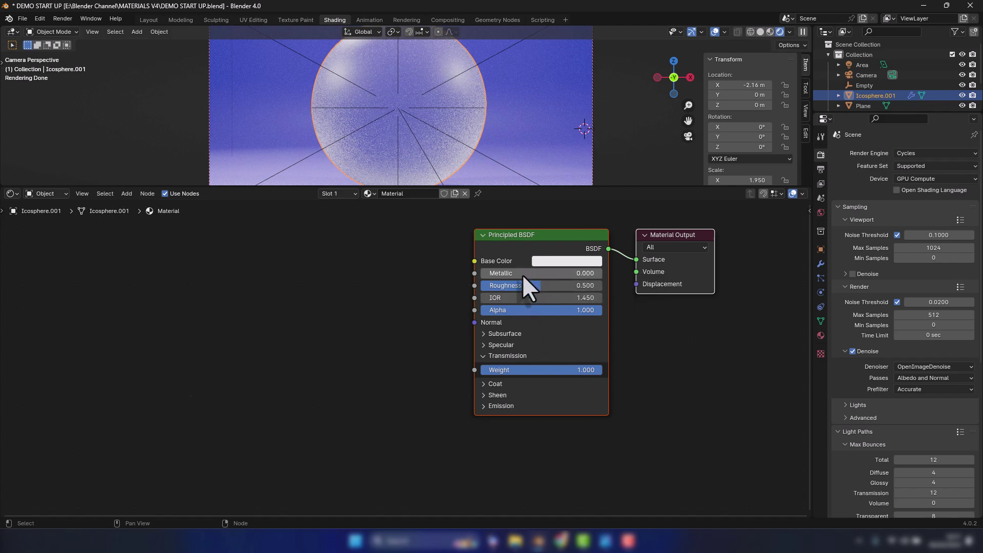
Step: Set the glass material's Roughness to 0.25 and lower its IOR to 1.450
{"action": "left_click", "coordinate": [570, 285]}
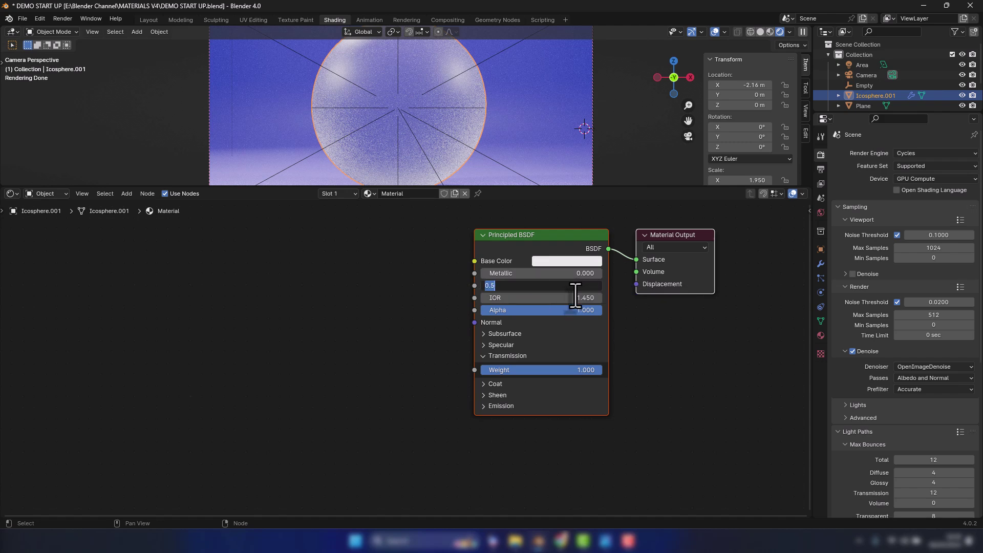
{"action": "type", "text": ".25"}
{"action": "key", "text": "Return"}
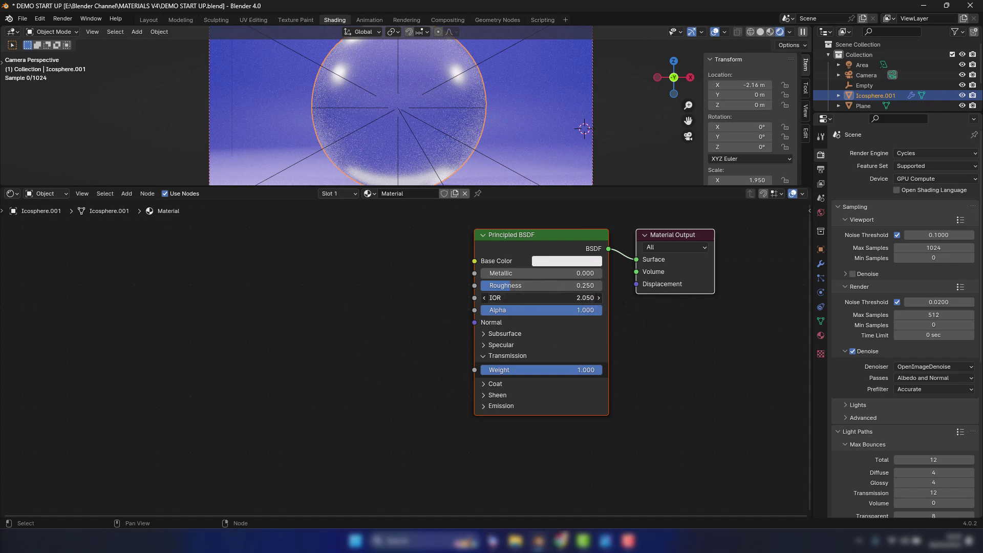
{"action": "left_click_drag", "start_coordinate": [542, 297], "coordinate": [509, 297]}
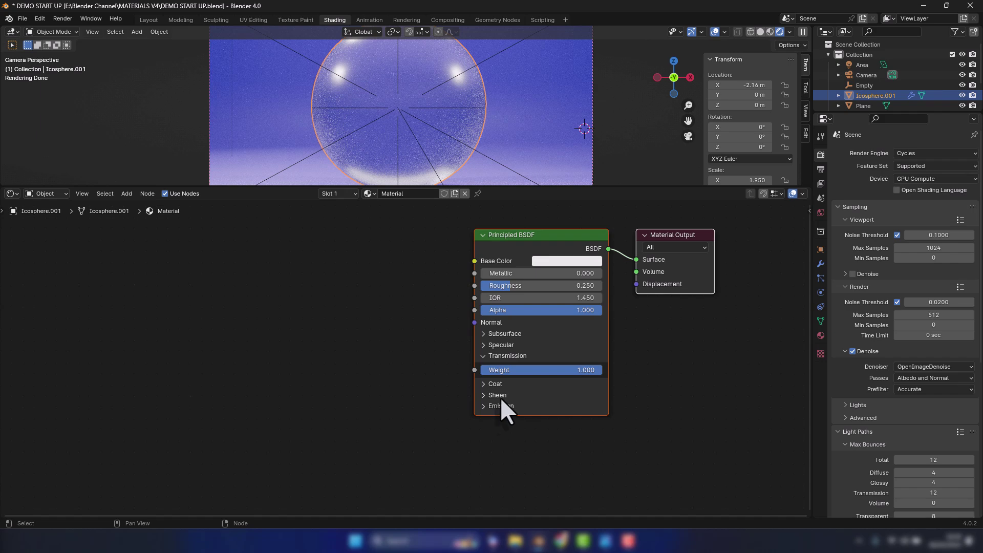
Step: In the Principled BSDF Coat panel, set Coat Weight 0.185 and Coat Roughness 0.75
{"action": "left_click", "coordinate": [495, 384]}
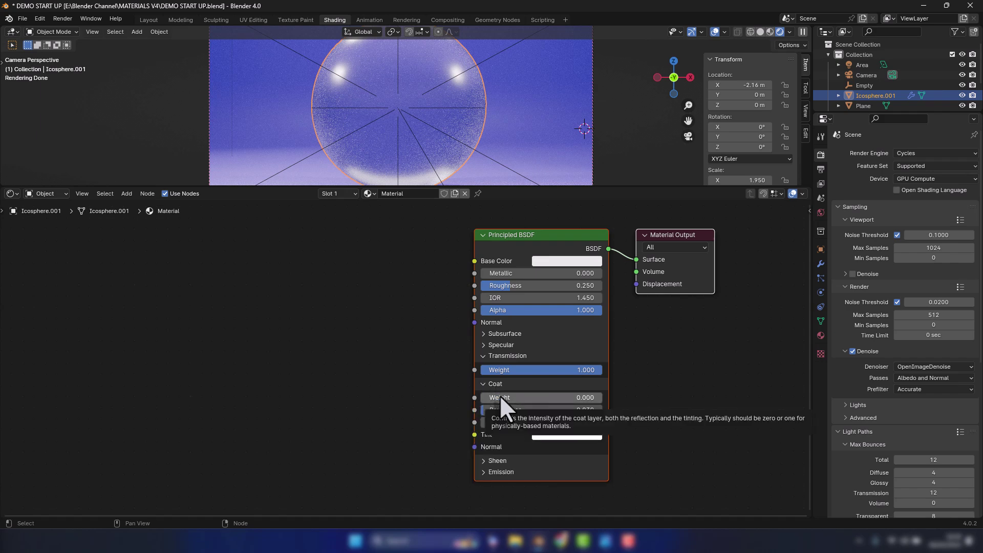
{"action": "left_click", "coordinate": [500, 396]}
{"action": "type", "text": ".18"}
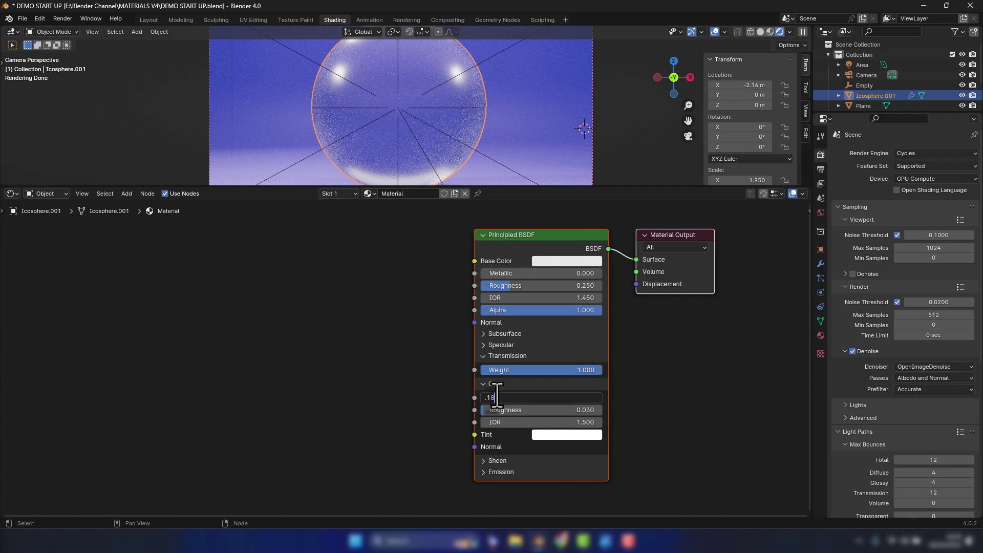
{"action": "type", "text": "5"}
{"action": "key", "text": "Tab"}
{"action": "type", "text": ".75"}
{"action": "key", "text": "Return"}
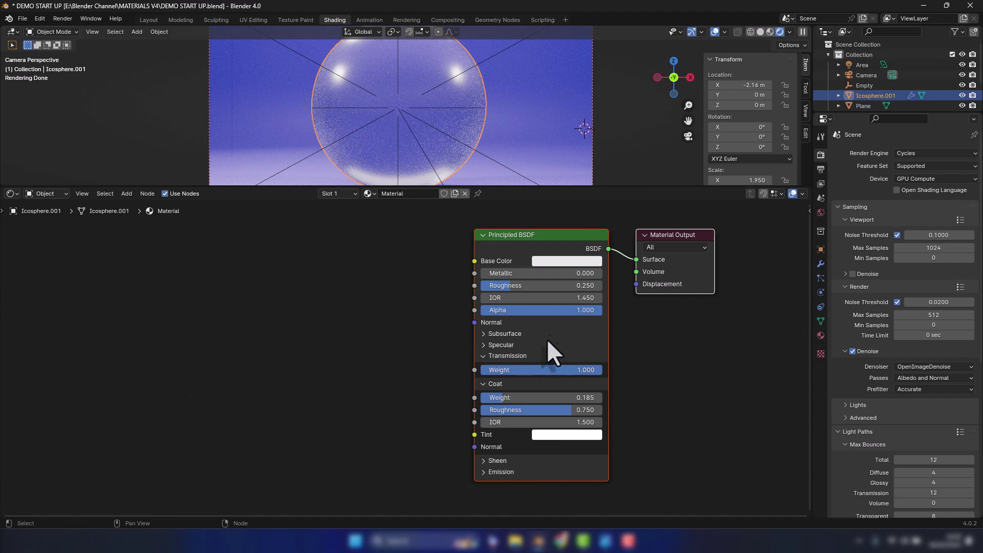
Step: Set the Specular distribution to GGX, then collapse the Specular, Transmission and Coat panels
{"action": "left_click", "coordinate": [513, 345]}
{"action": "left_click", "coordinate": [517, 357]}
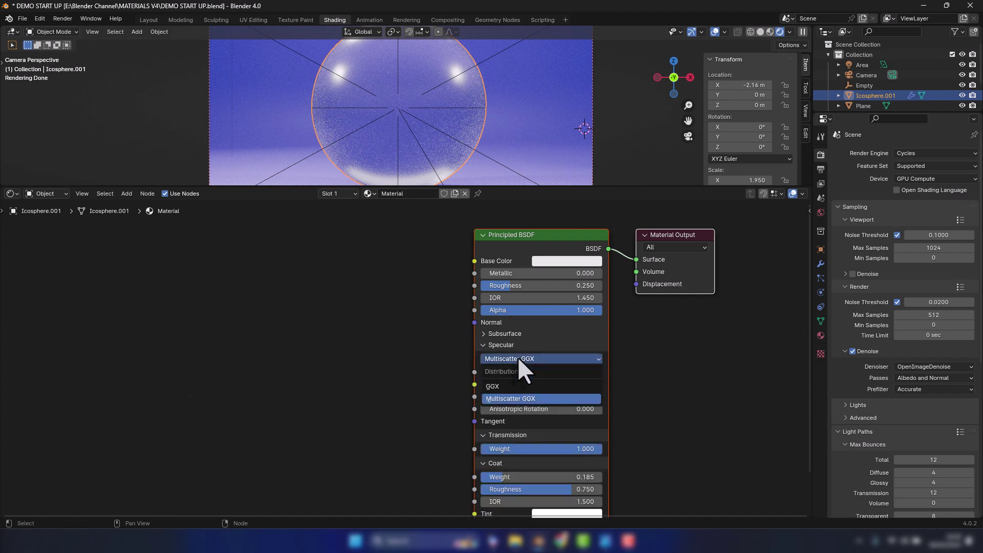
{"action": "left_click", "coordinate": [506, 383]}
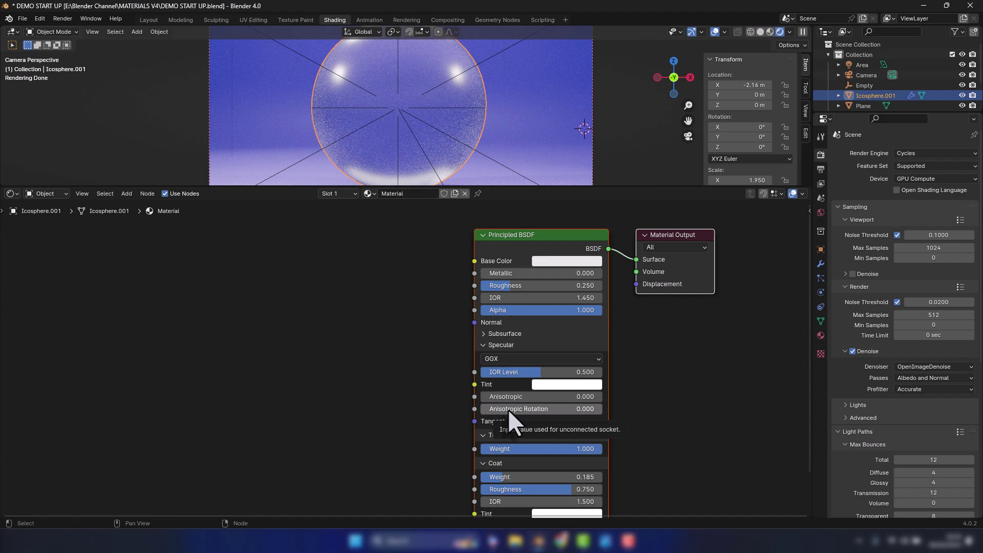
{"action": "left_click", "coordinate": [489, 345]}
{"action": "left_click", "coordinate": [491, 354]}
{"action": "left_click", "coordinate": [492, 366]}
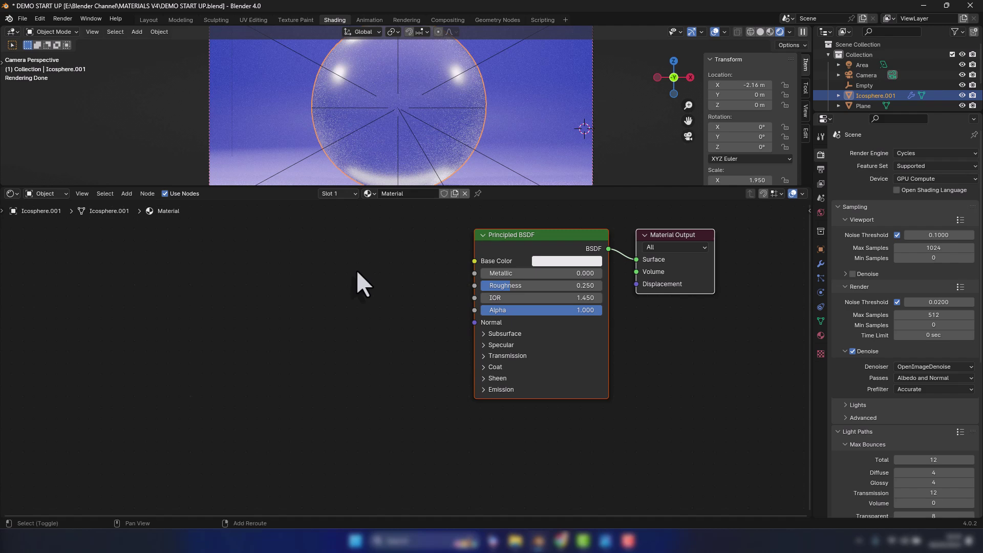
Step: Link a new Color Ramp node's Color output into the Principled BSDF Base Color
{"action": "key", "text": "shift+a"}
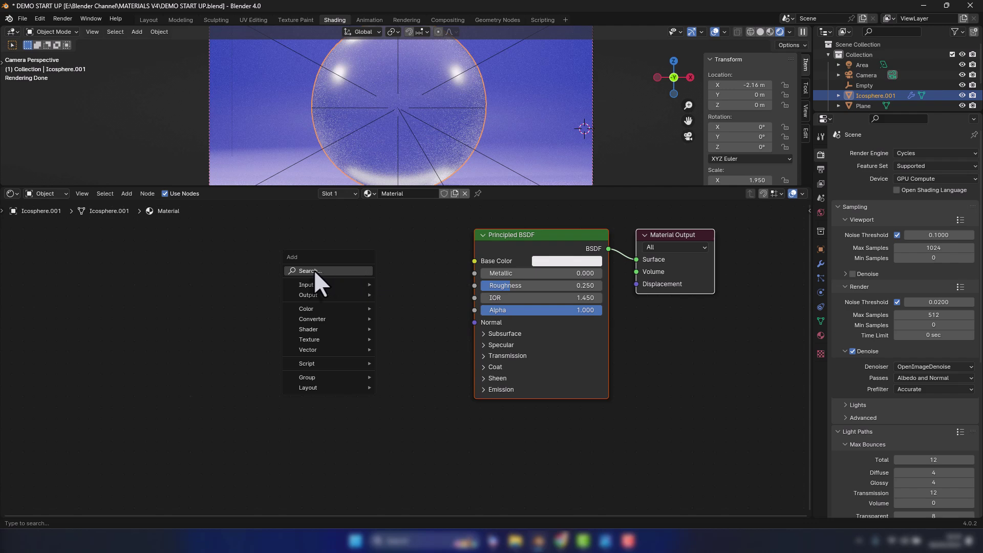
{"action": "mouse_move", "coordinate": [318, 306]}
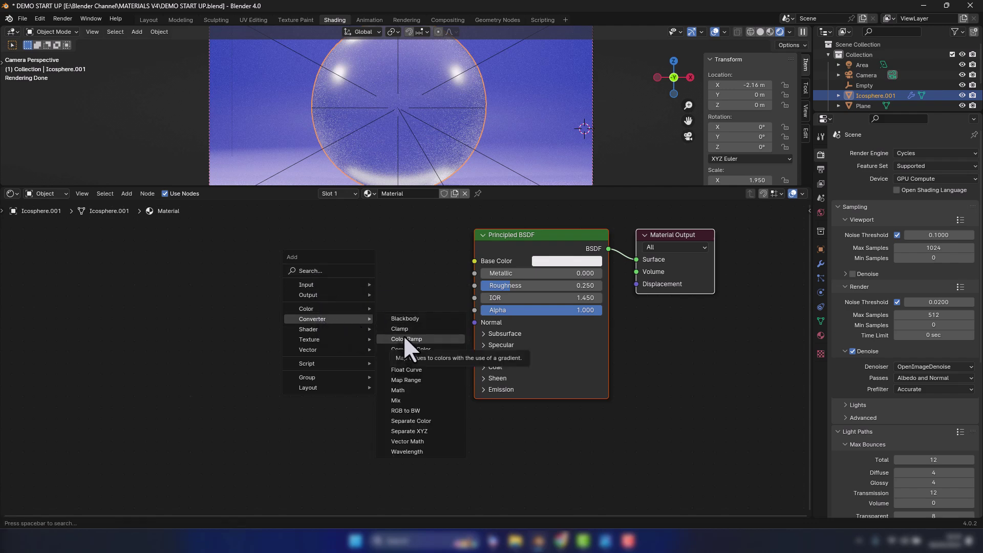
{"action": "mouse_move", "coordinate": [313, 283]}
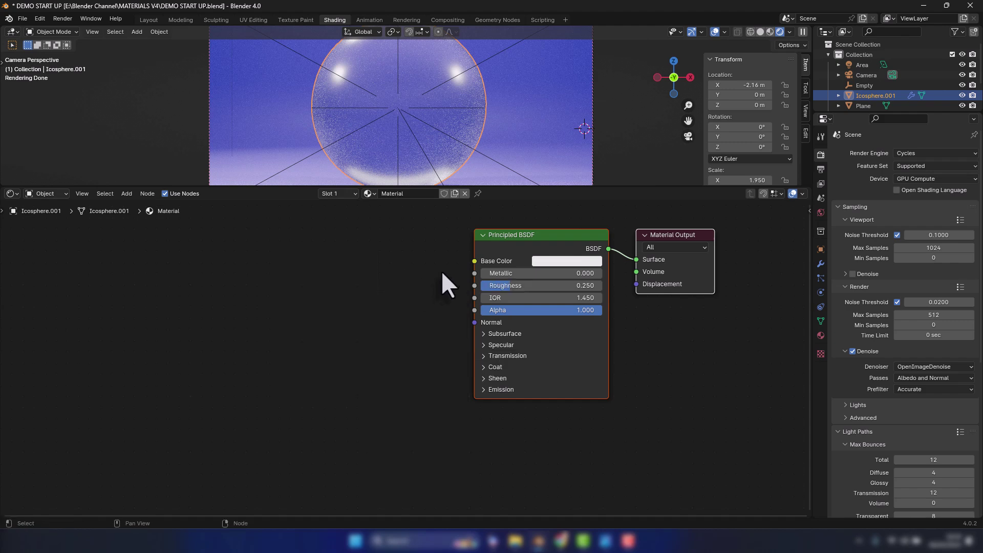
{"action": "left_click_drag", "start_coordinate": [474, 261], "coordinate": [386, 265]}
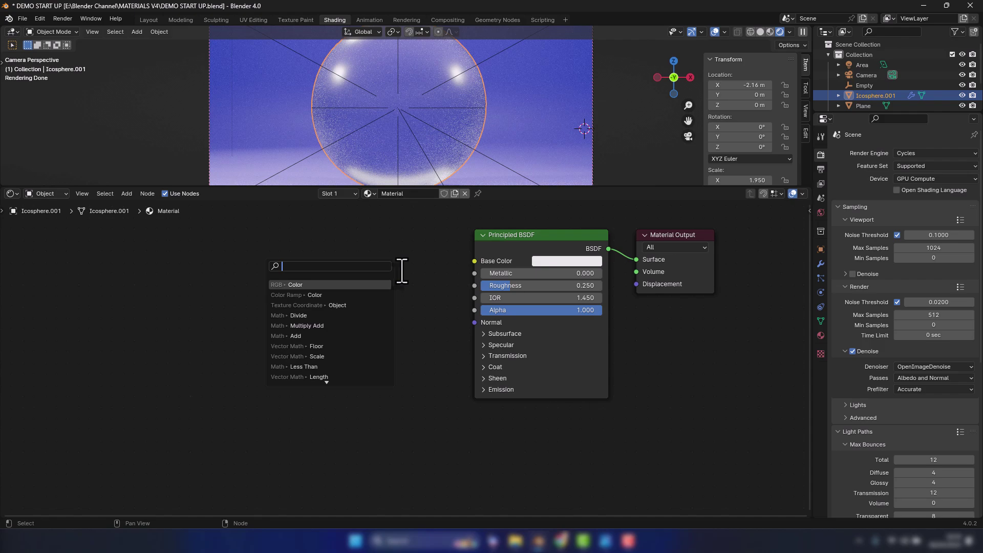
{"action": "left_click", "coordinate": [329, 295]}
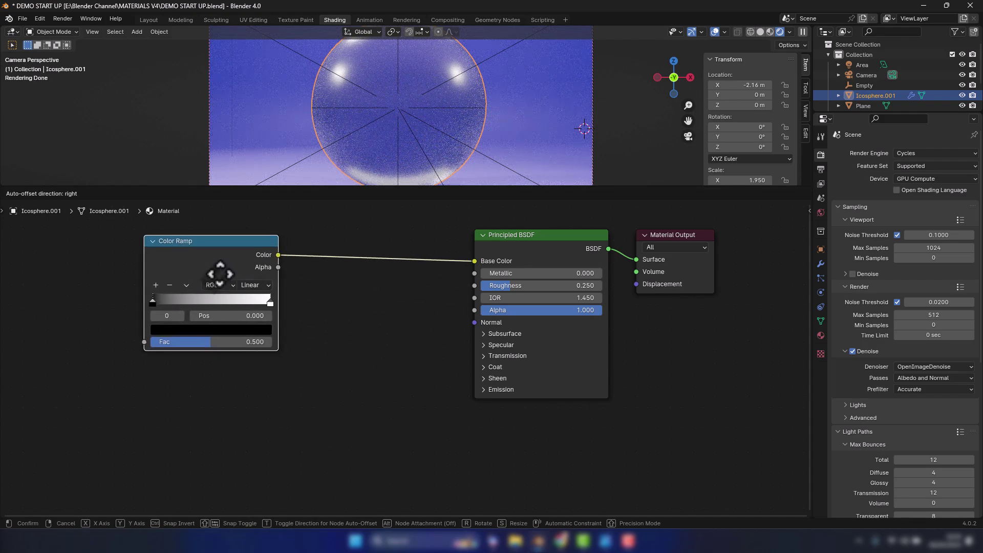
Step: Place the Color Ramp left of the BSDF and make its black stop mid-grey, Value 0.5
{"action": "left_click", "coordinate": [221, 273]}
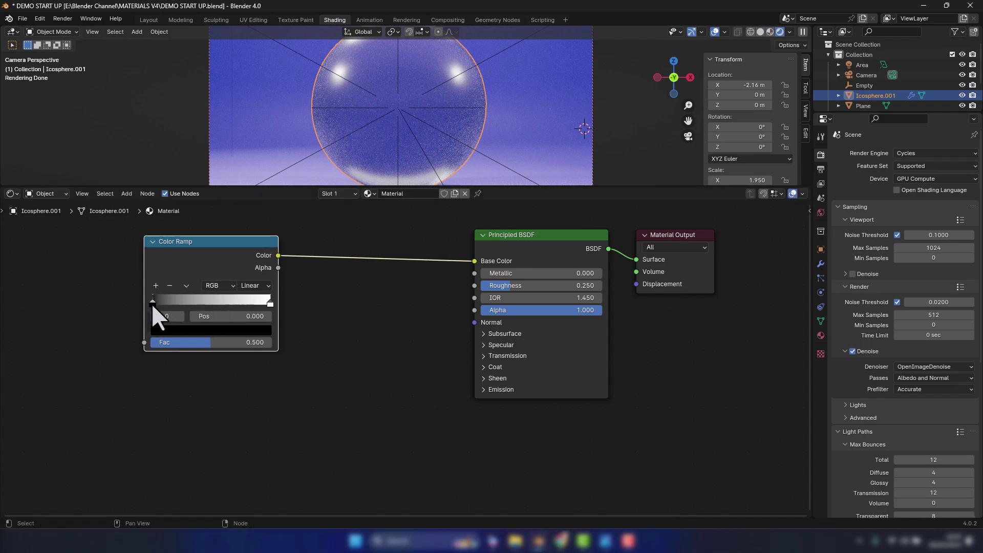
{"action": "left_click", "coordinate": [164, 331]}
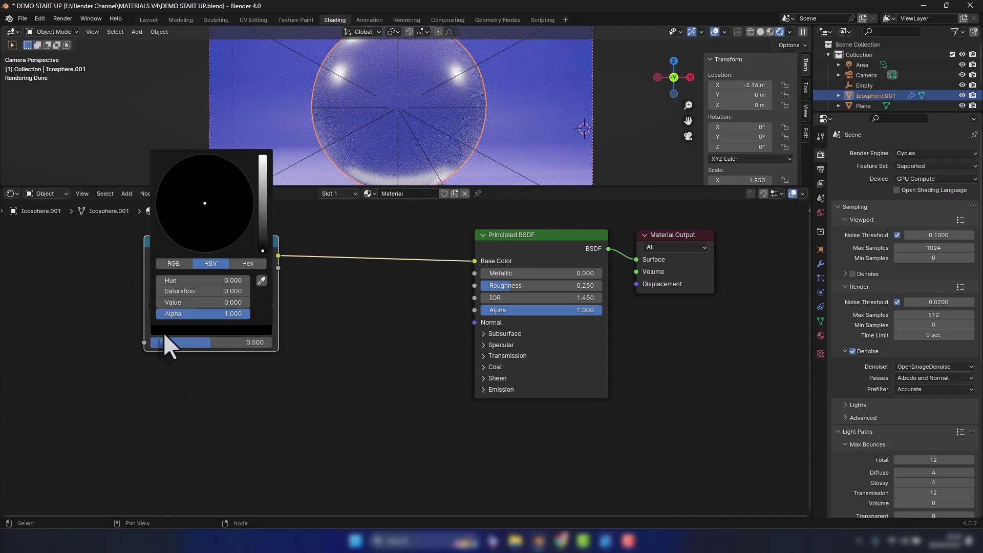
{"action": "left_click", "coordinate": [176, 303]}
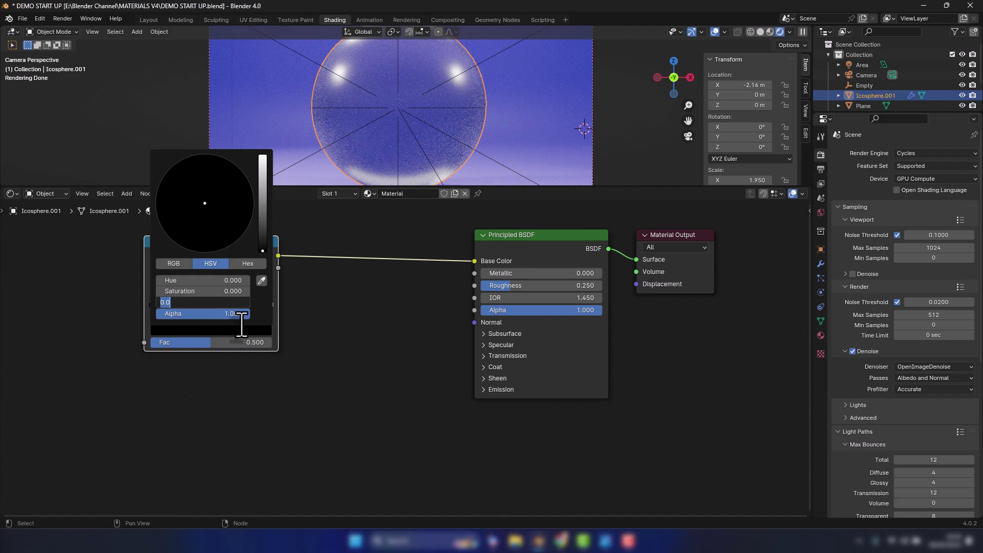
{"action": "type", "text": ".8"}
{"action": "key", "text": "BackSpace"}
{"action": "key", "text": "BackSpace"}
{"action": "type", "text": ".5"}
{"action": "key", "text": "Return"}
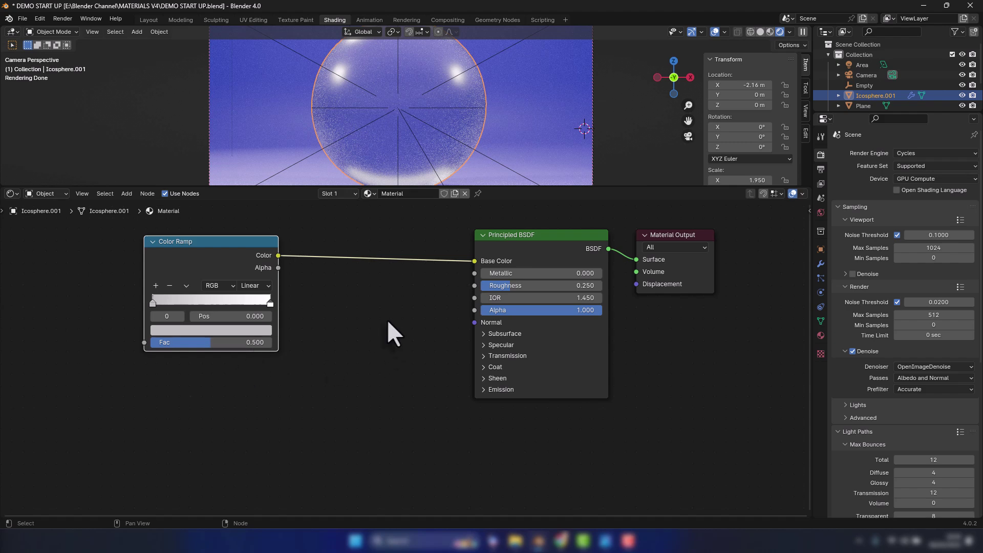
{"action": "left_click_drag", "start_coordinate": [273, 248], "coordinate": [278, 256]}
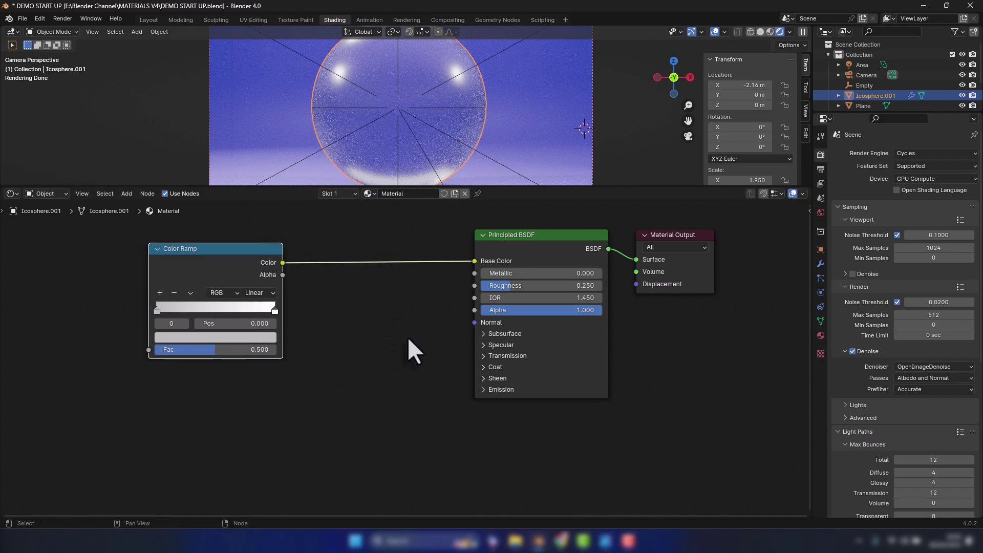
{"action": "key", "text": "shift+a"}
Step: Insert a Hue/Saturation/Value node between the Color Ramp and Base Color, with Saturation 0.5
{"action": "left_click", "coordinate": [404, 335]}
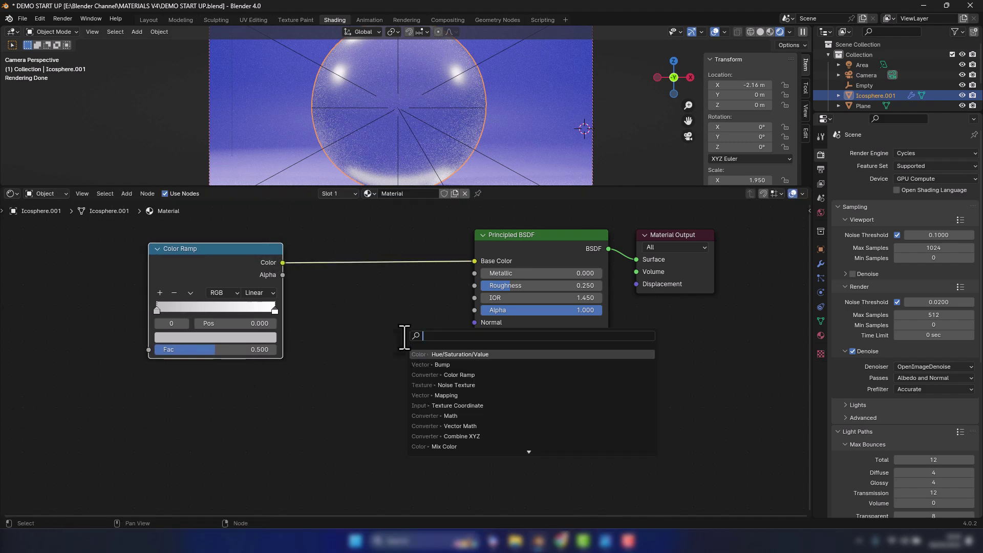
{"action": "type", "text": "hue"}
{"action": "key", "text": "Return"}
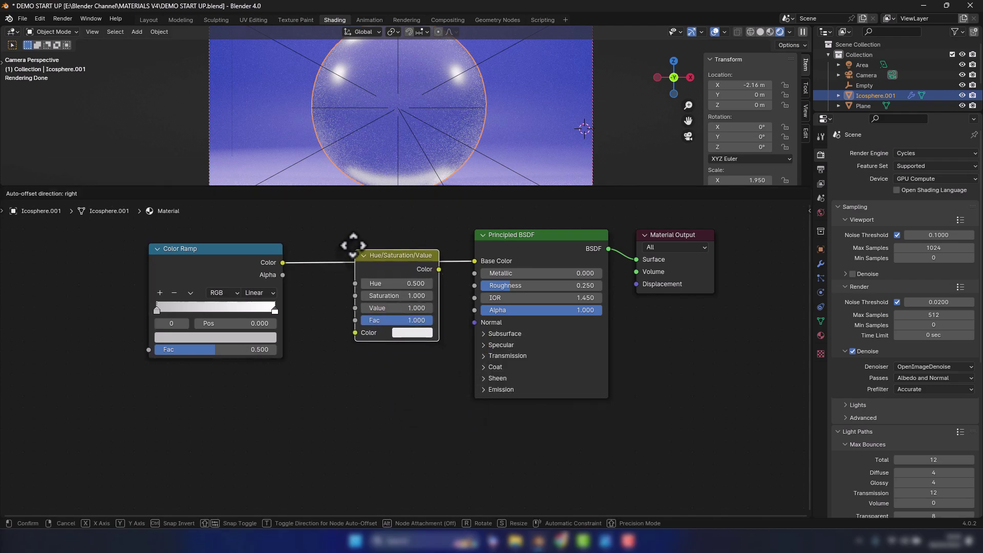
{"action": "left_click", "coordinate": [342, 232]}
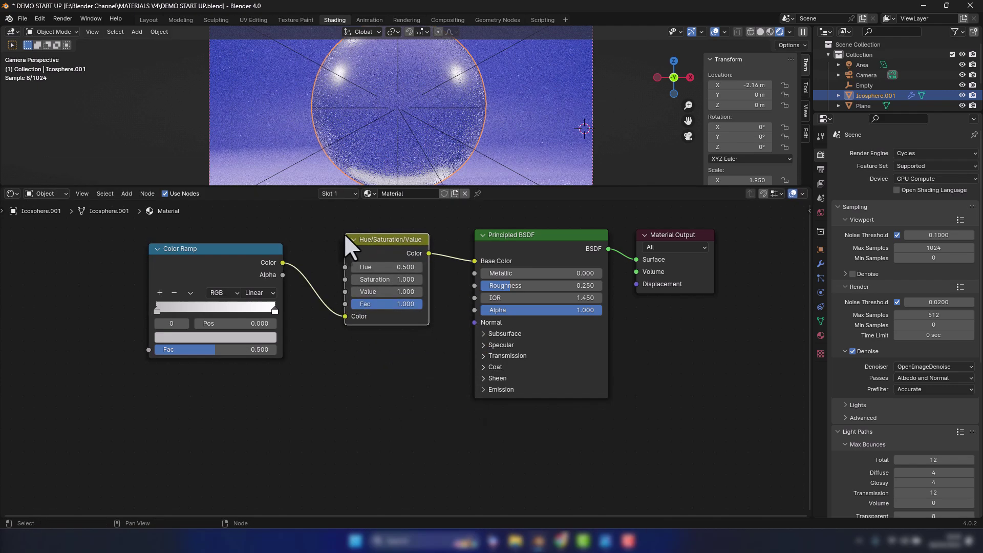
{"action": "left_click", "coordinate": [369, 279]}
{"action": "type", "text": "0.5"}
{"action": "key", "text": "Return"}
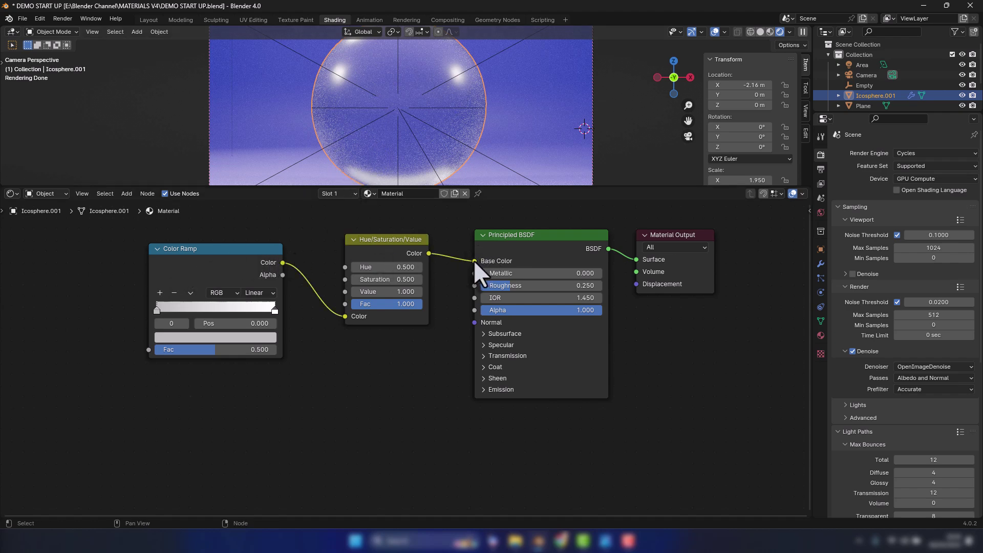
{"action": "mouse_move", "coordinate": [474, 260]}
{"action": "left_mouse_down"}
{"action": "mouse_move", "coordinate": [458, 278]}
{"action": "mouse_move", "coordinate": [474, 260]}
{"action": "left_mouse_up"}
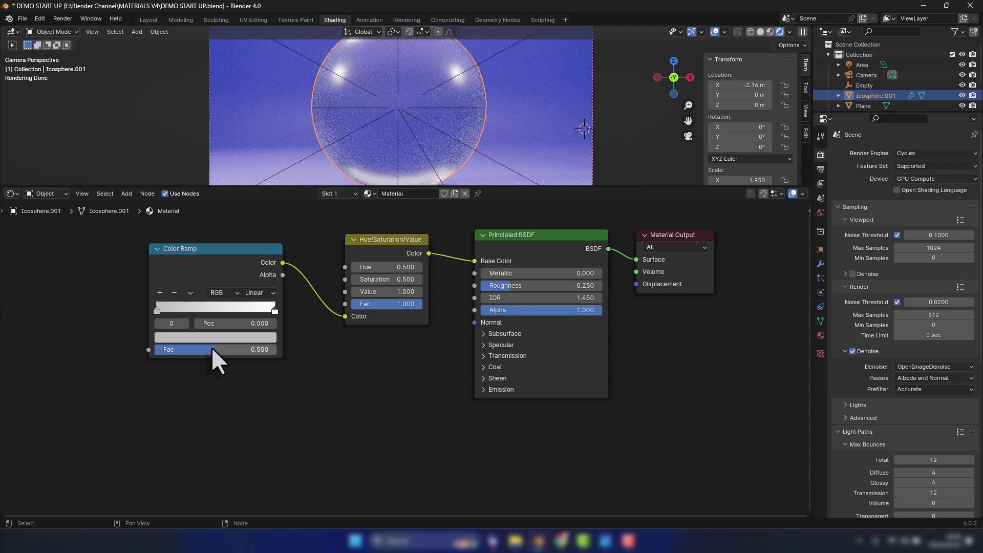
Step: Test a different Color Ramp factor, then set it back to 0.5
{"action": "mouse_move", "coordinate": [211, 347]}
{"action": "left_mouse_down"}
{"action": "mouse_move", "coordinate": [154, 347]}
{"action": "mouse_move", "coordinate": [269, 347]}
{"action": "mouse_move", "coordinate": [156, 347]}
{"action": "mouse_move", "coordinate": [253, 347]}
{"action": "mouse_move", "coordinate": [213, 348]}
{"action": "left_mouse_up"}
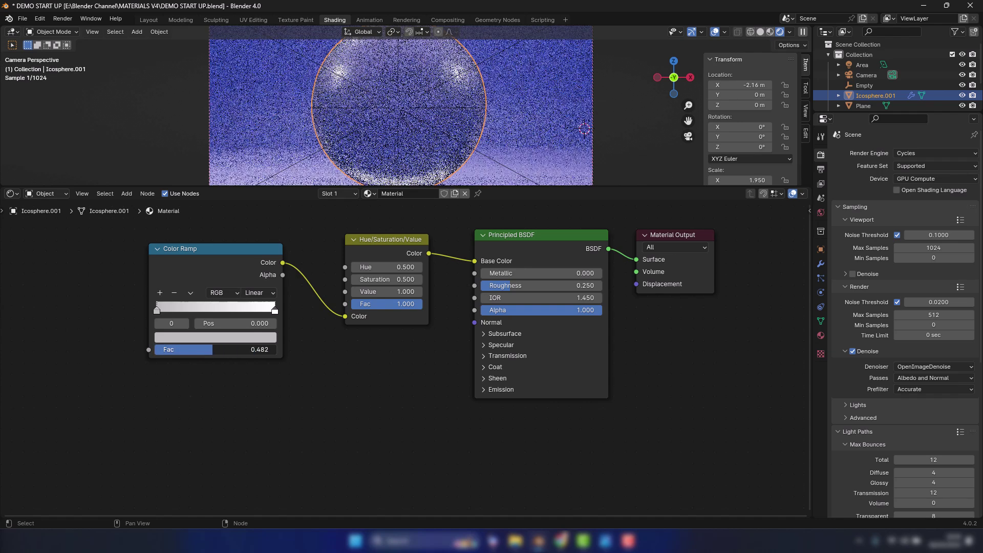
{"action": "left_click", "coordinate": [212, 349]}
{"action": "type", "text": "0.5"}
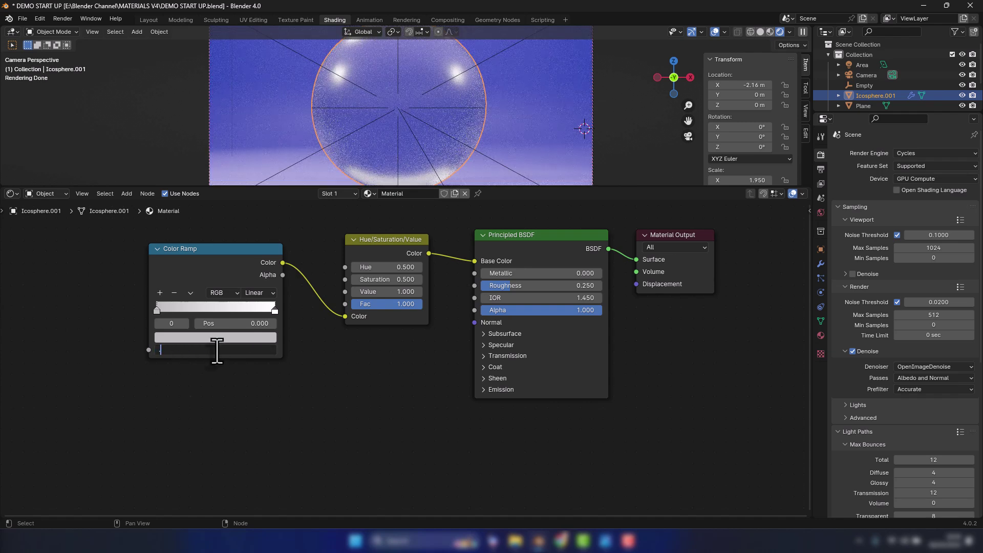
{"action": "key", "text": "Return"}
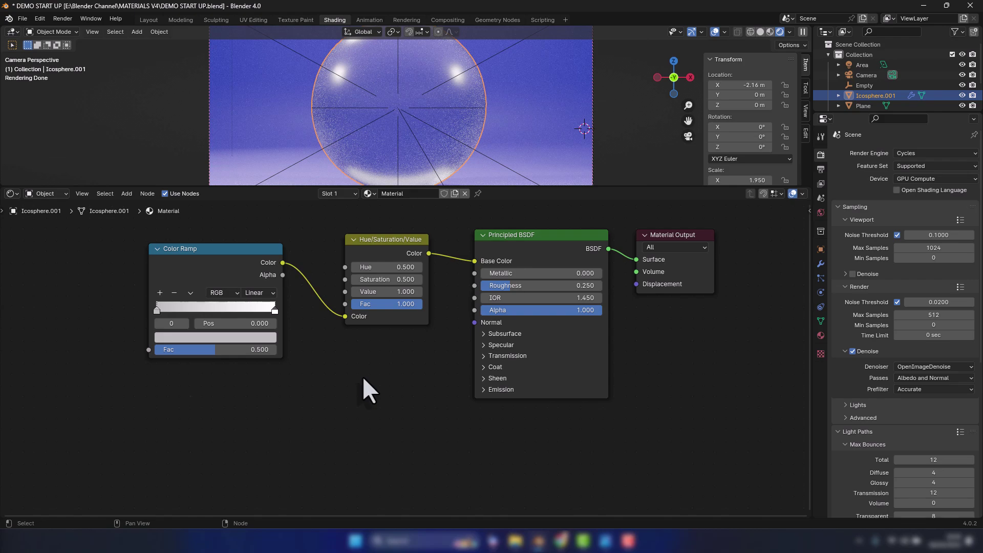
Step: Arrange the four material nodes evenly in one row and frame them all in view
{"action": "left_click_drag", "start_coordinate": [216, 235], "coordinate": [668, 324]}
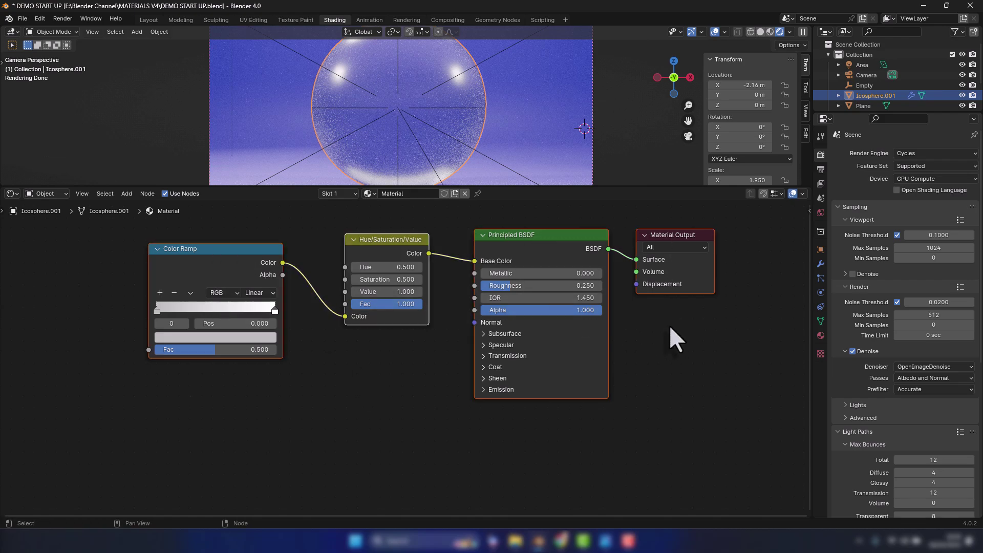
{"action": "key", "text": "shift+equal"}
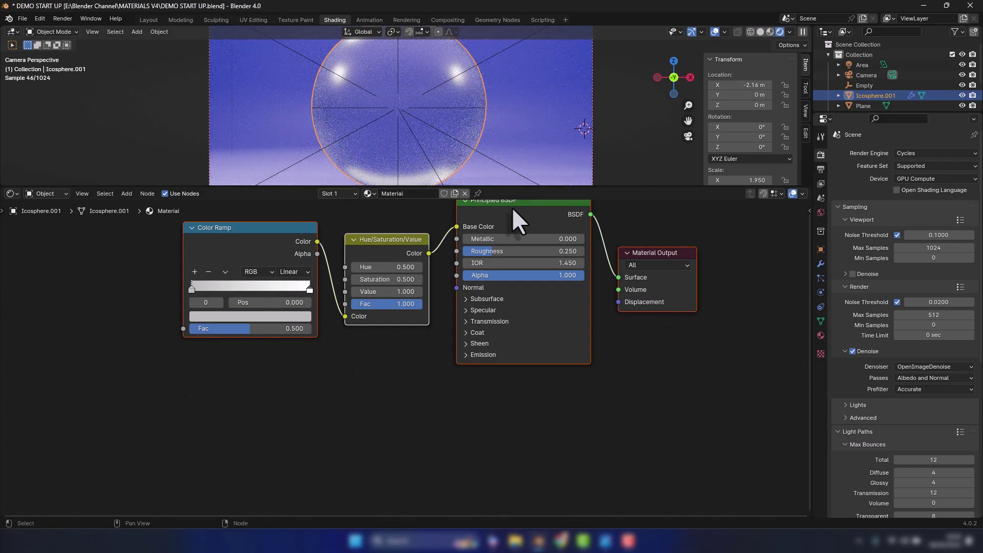
{"action": "key", "text": "Home"}
{"action": "left_click", "coordinate": [595, 244]}
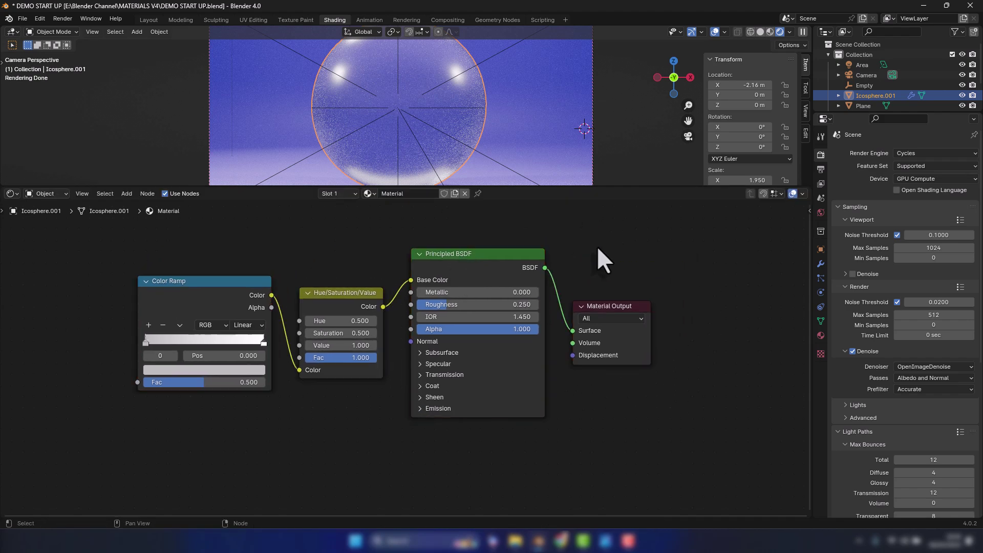
Step: Render a final image of the frosted glass sphere, zoom out to inspect it, then close the render window
{"action": "left_click", "coordinate": [62, 19]}
{"action": "left_click", "coordinate": [68, 27]}
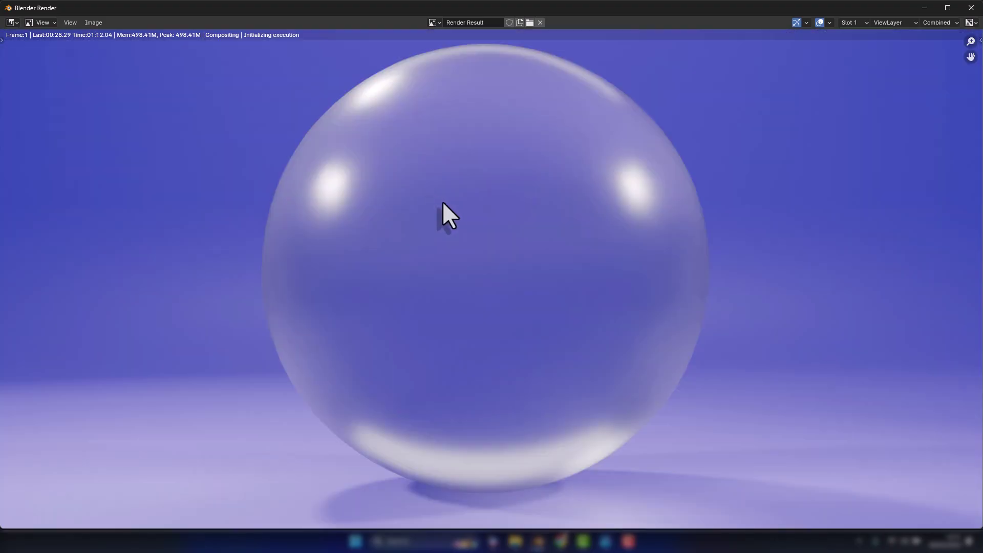
{"action": "scroll", "coordinate": [442, 201], "scroll_direction": "down", "scroll_amount": 1}
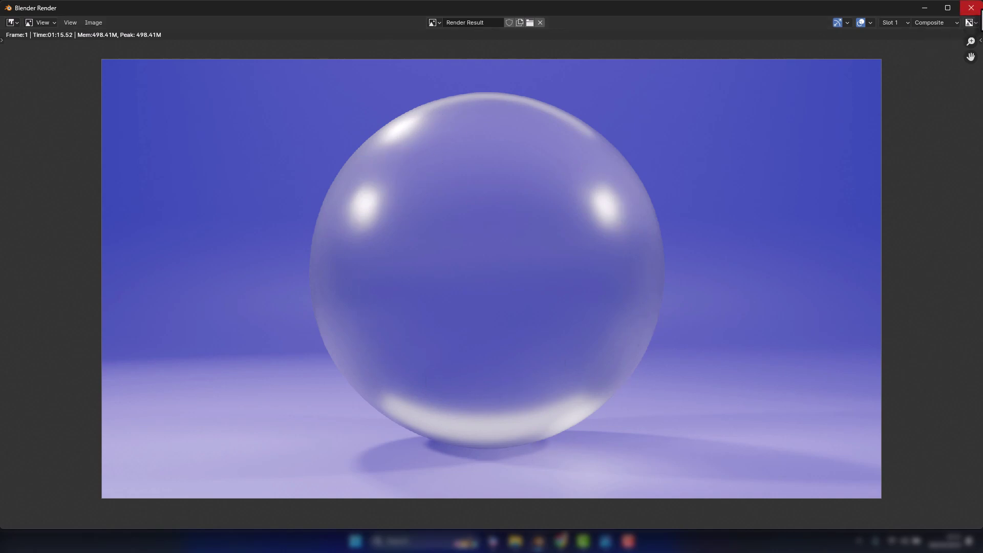
{"action": "left_click", "coordinate": [971, 7]}
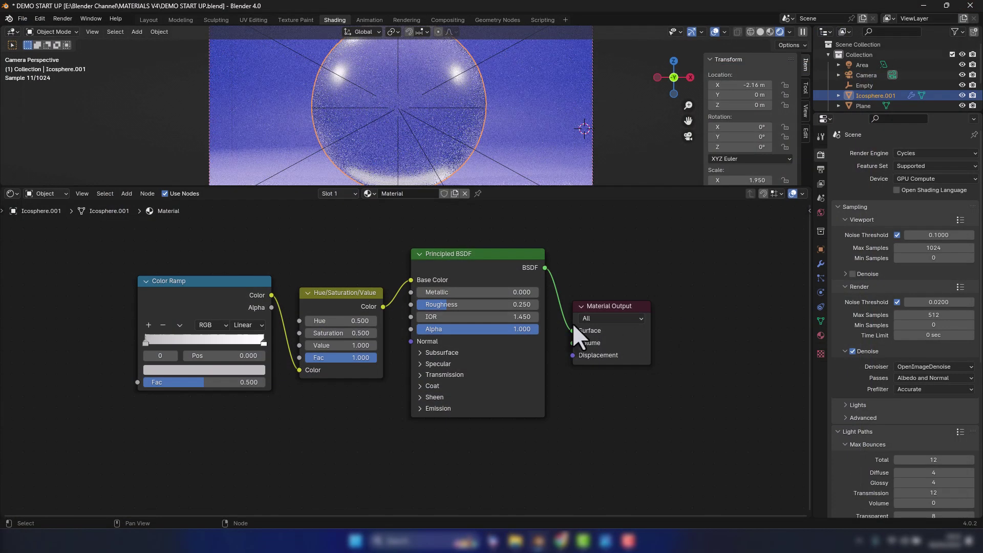
Step: Shade the icosphere flat and disable the Subdivision modifier's viewport display, then recentre the view
{"action": "right_click", "coordinate": [447, 127]}
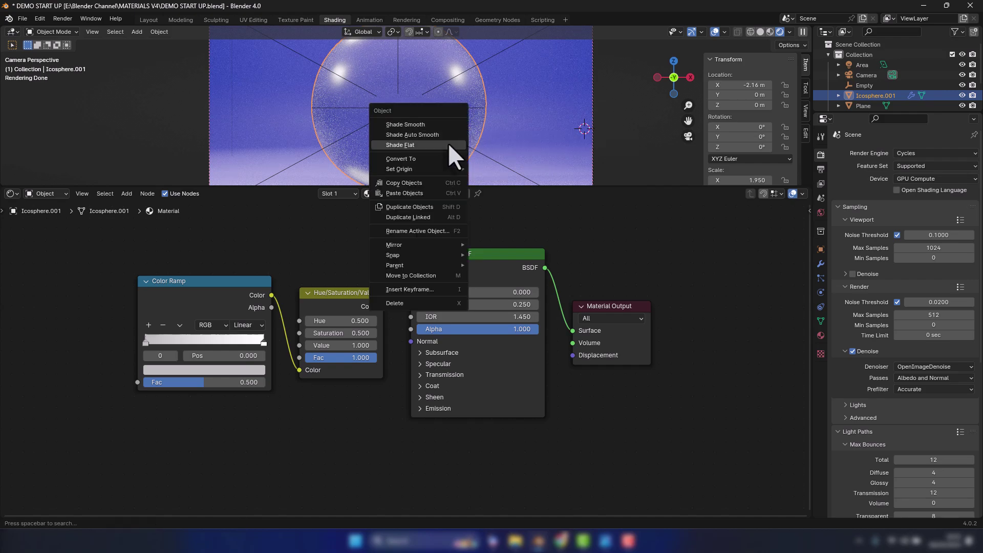
{"action": "left_click", "coordinate": [449, 142]}
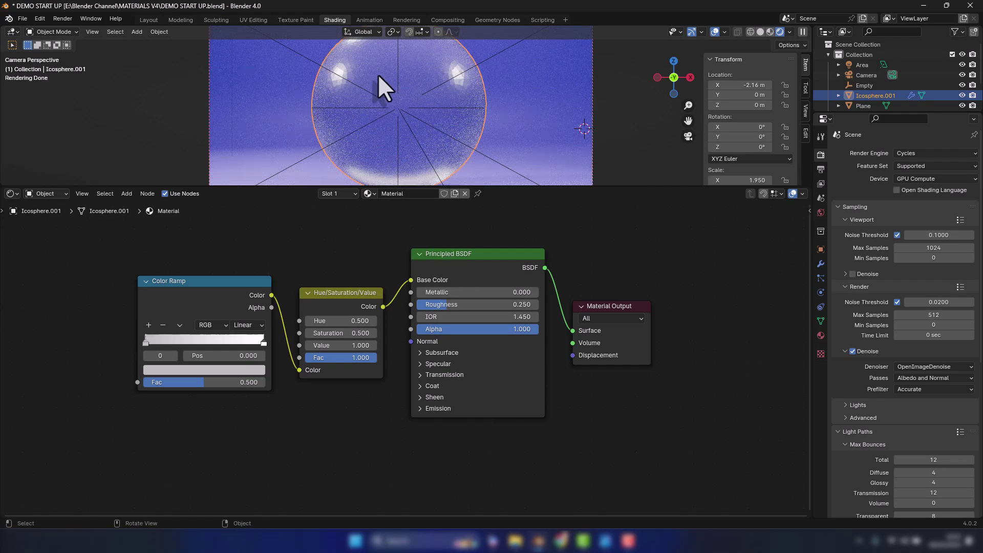
{"action": "left_click", "coordinate": [820, 265]}
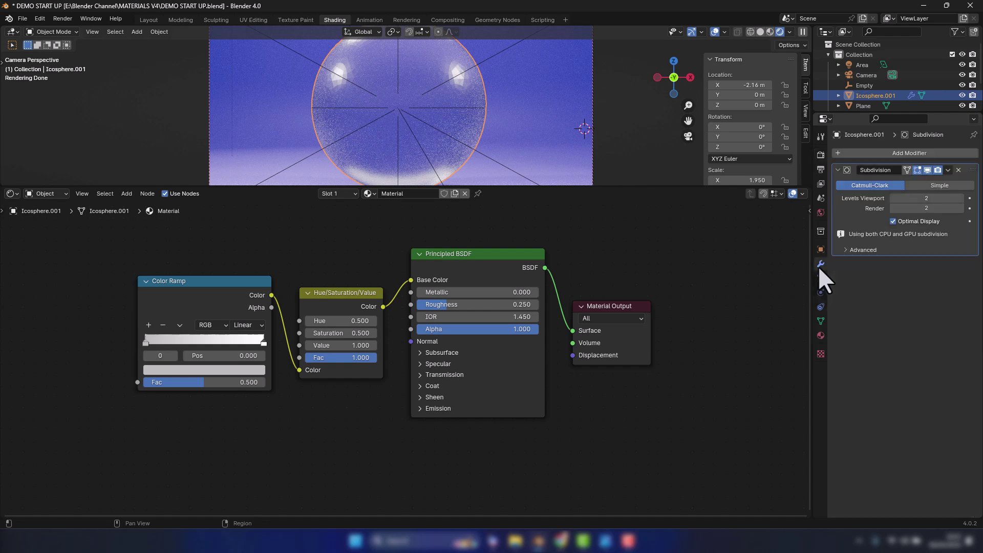
{"action": "left_click", "coordinate": [927, 169]}
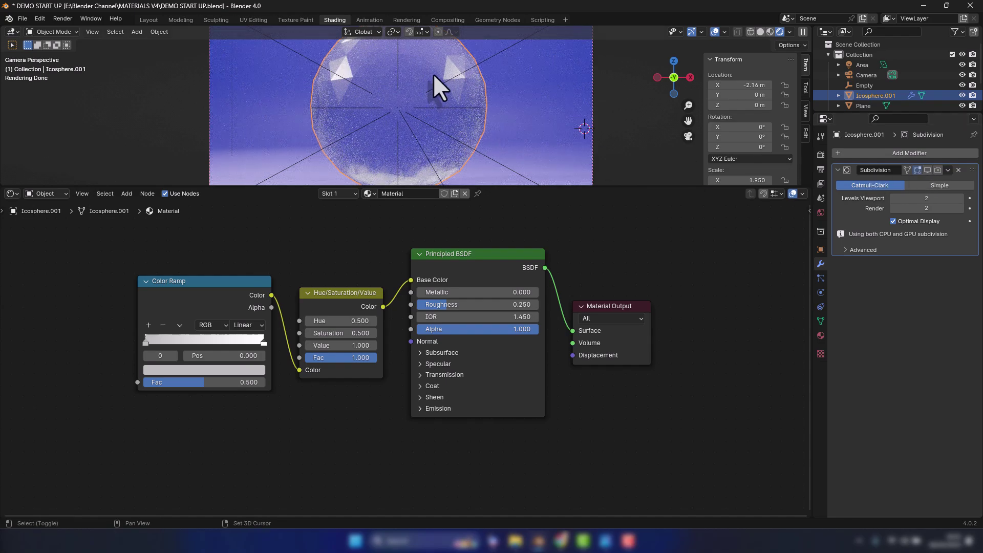
{"action": "scroll", "coordinate": [471, 113], "scroll_direction": "up", "scroll_amount": 5}
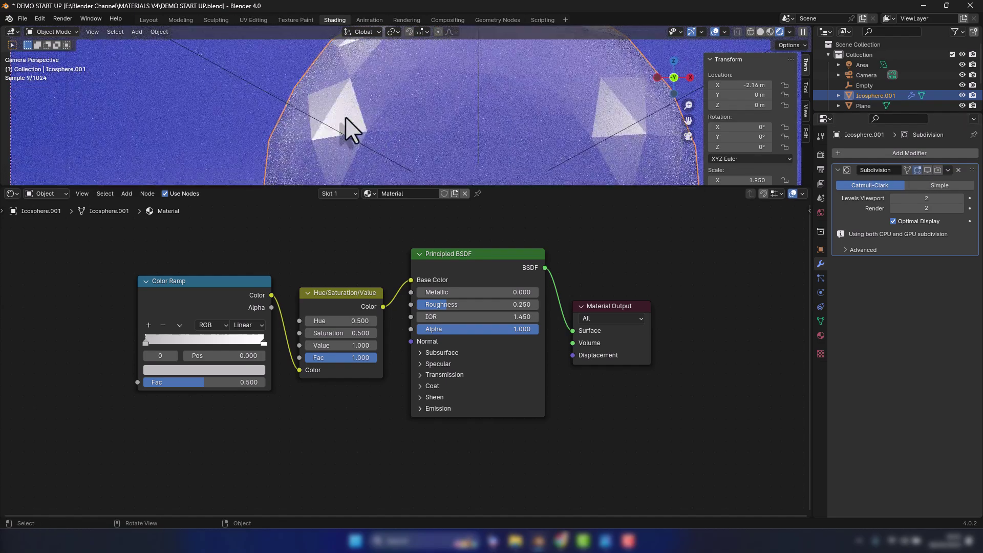
{"action": "scroll", "coordinate": [409, 105], "scroll_direction": "down", "scroll_amount": 4}
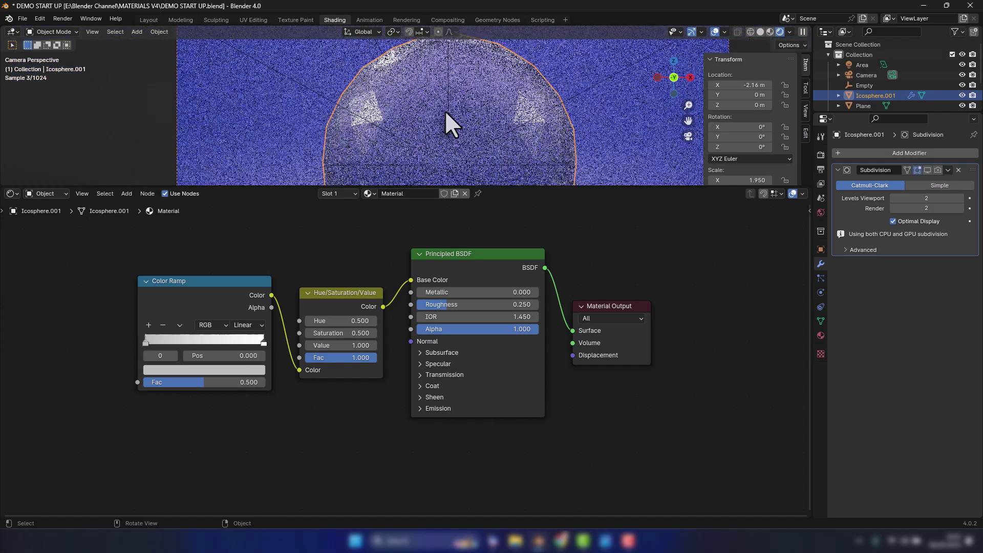
{"action": "middle_click_drag", "start_coordinate": [475, 140], "coordinate": [495, 120], "text": "shift"}
{"action": "scroll", "coordinate": [471, 96], "scroll_direction": "down", "scroll_amount": 3}
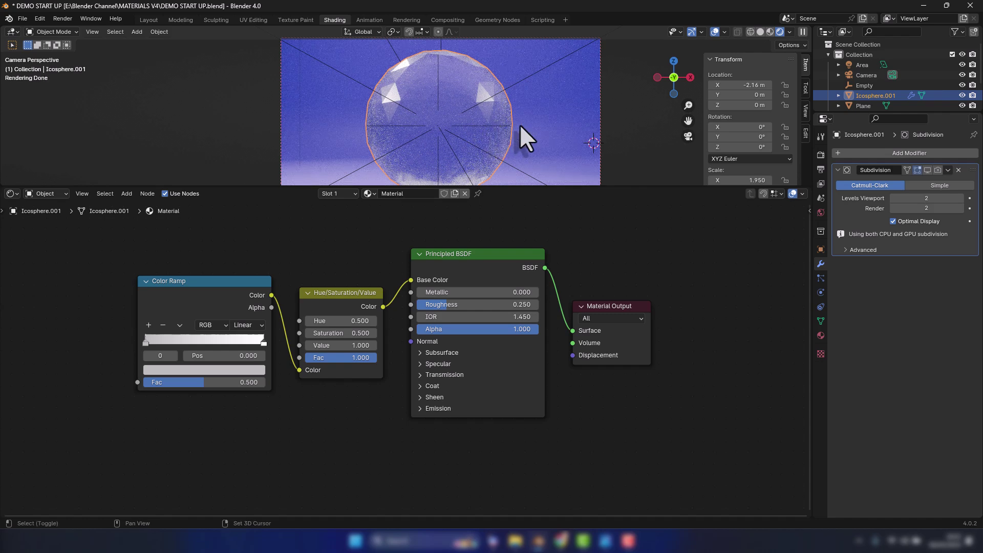
Step: Add a cylinder and move it back, aligning it on X directly behind the sphere
{"action": "key", "text": "shift+a"}
{"action": "mouse_move", "coordinate": [520, 141]}
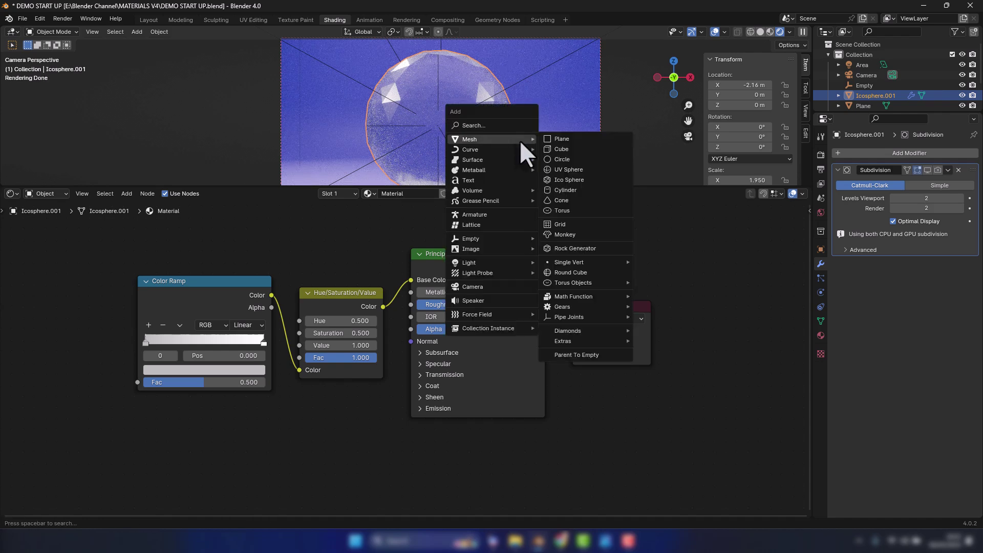
{"action": "left_click", "coordinate": [564, 188]}
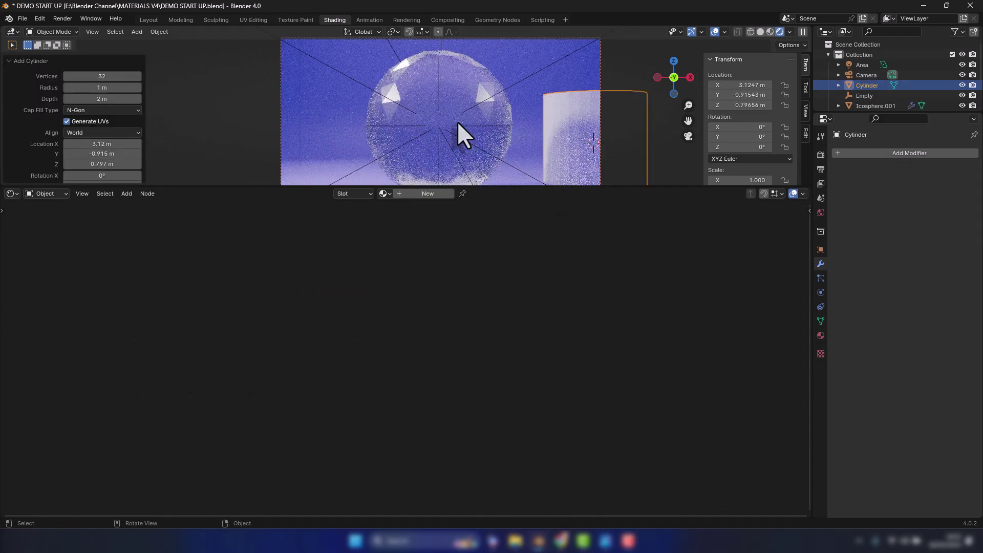
{"action": "key", "text": "g"}
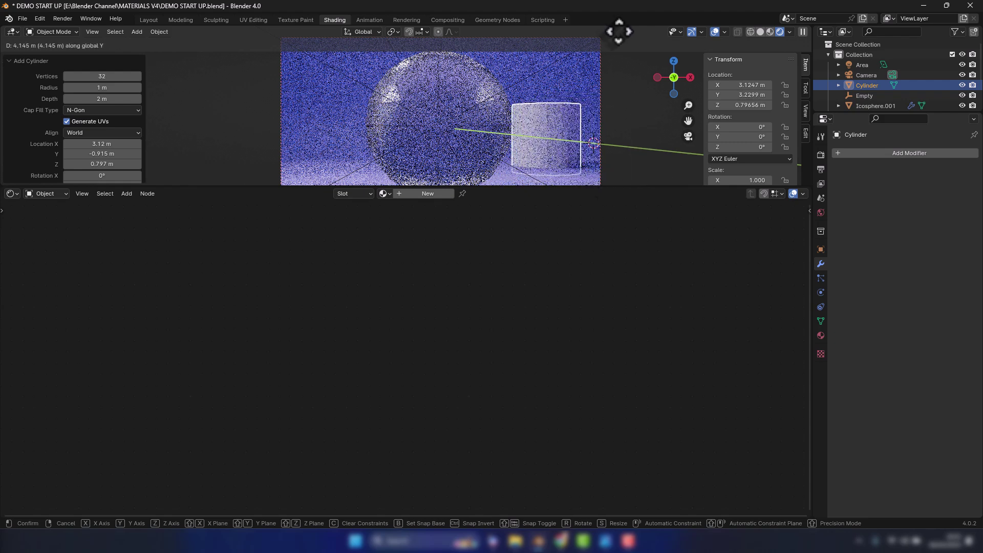
{"action": "left_click", "coordinate": [618, 31]}
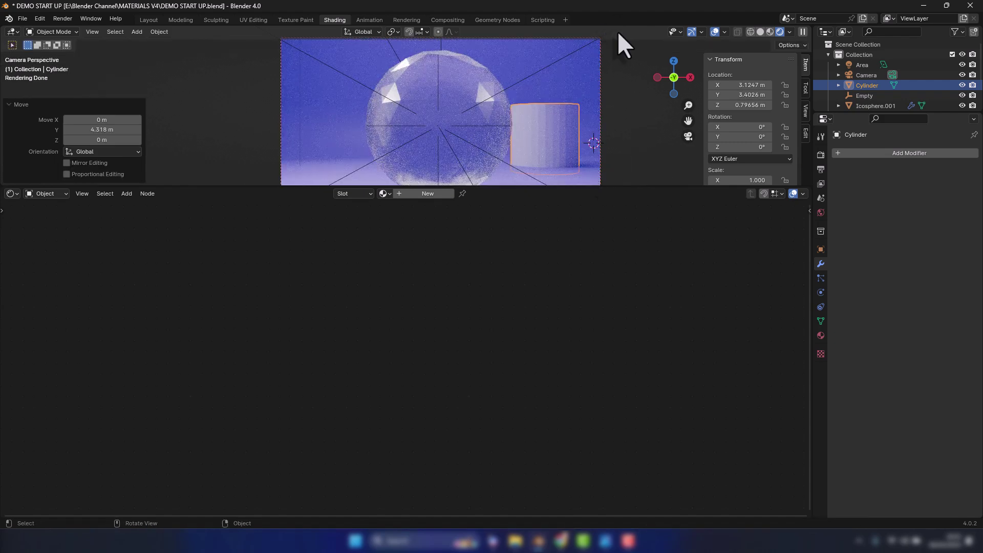
{"action": "key", "text": "g"}
{"action": "key", "text": "x"}
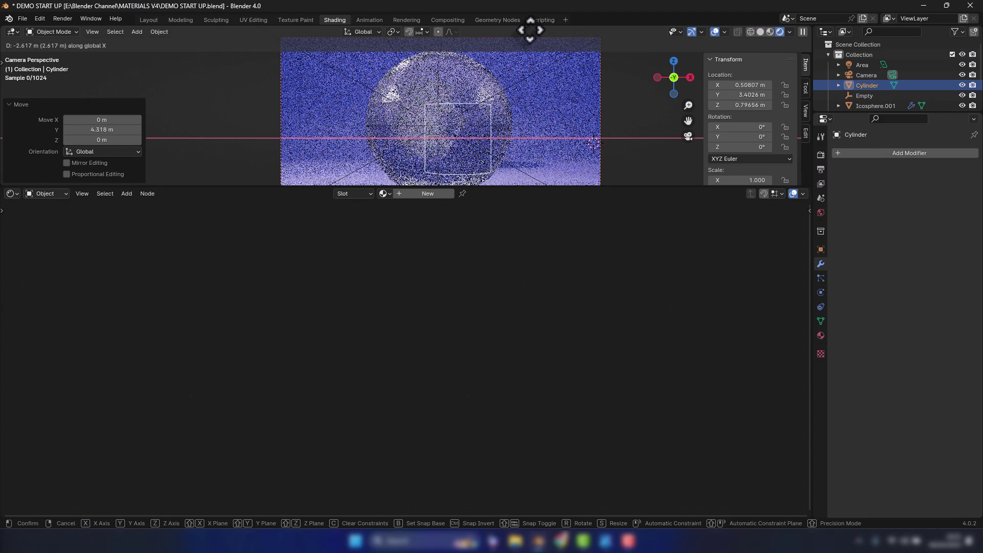
{"action": "left_click", "coordinate": [495, 24]}
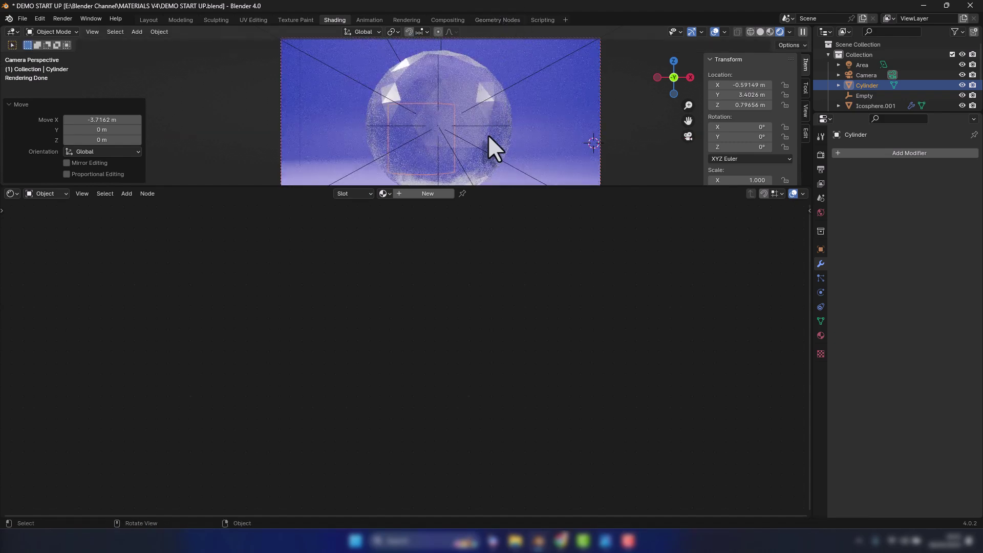
Step: Give the cylinder a new material with a yellow Base Color
{"action": "left_click", "coordinate": [423, 193]}
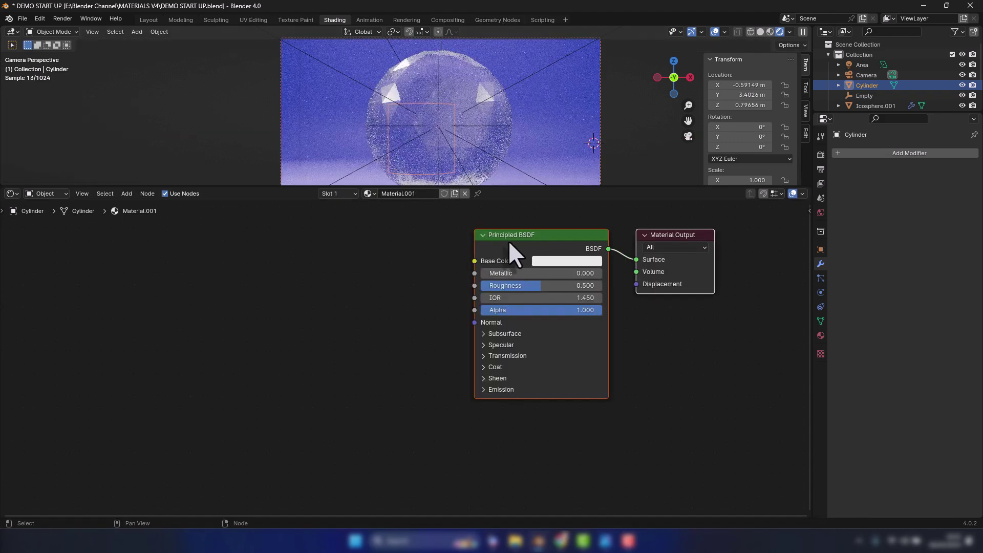
{"action": "left_click", "coordinate": [540, 260]}
{"action": "left_click_drag", "start_coordinate": [585, 139], "coordinate": [548, 165]}
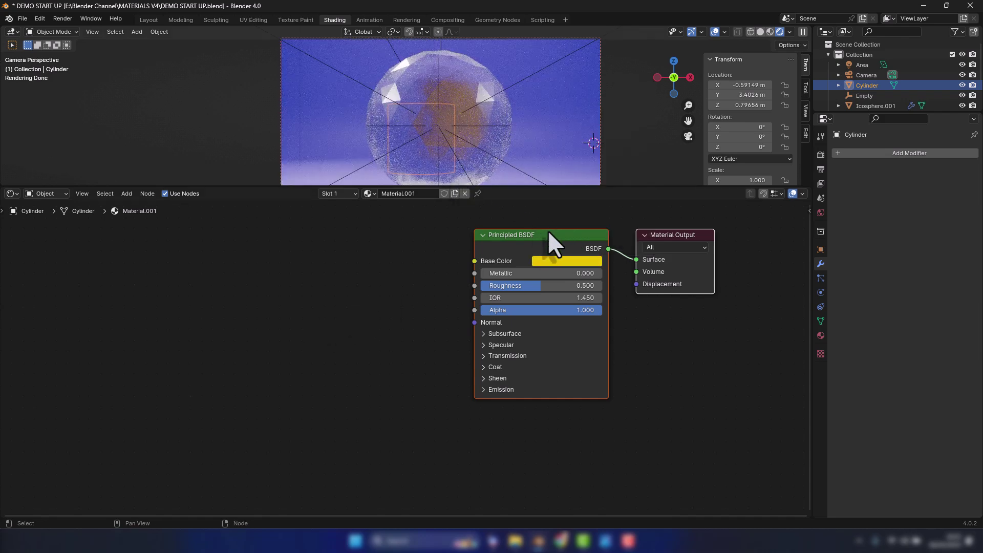
Step: Unlink the yellow material and delete the Cylinder via the Outliner
{"action": "left_click", "coordinate": [465, 193]}
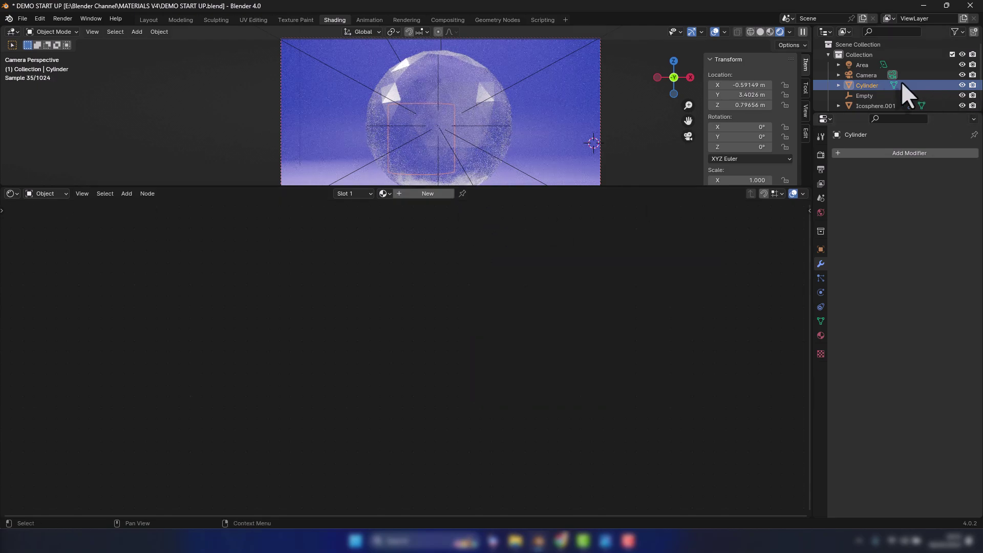
{"action": "right_click", "coordinate": [874, 85]}
{"action": "left_click", "coordinate": [860, 108]}
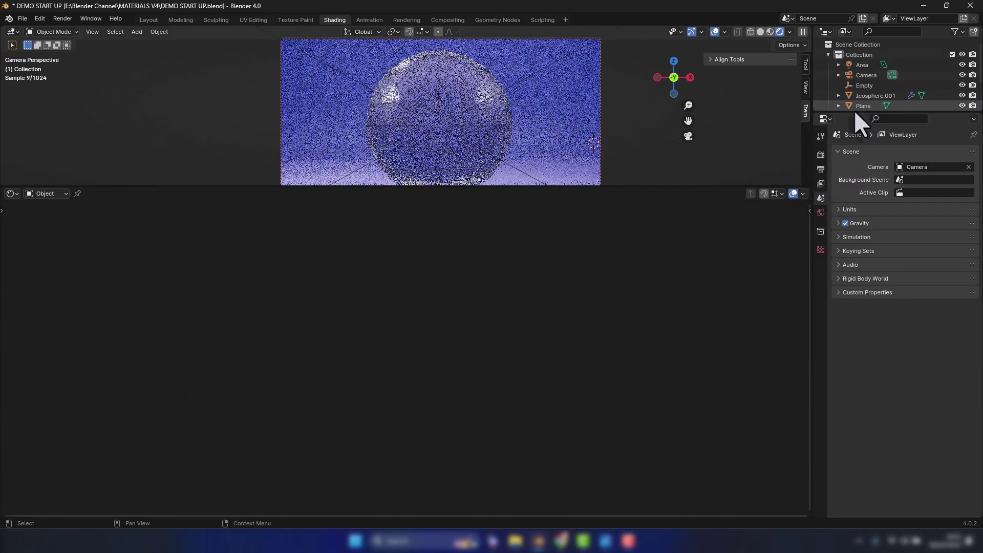
Step: Enlarge the 3D view area and select the glass sphere to show its node tree
{"action": "left_click_drag", "start_coordinate": [507, 187], "coordinate": [510, 219]}
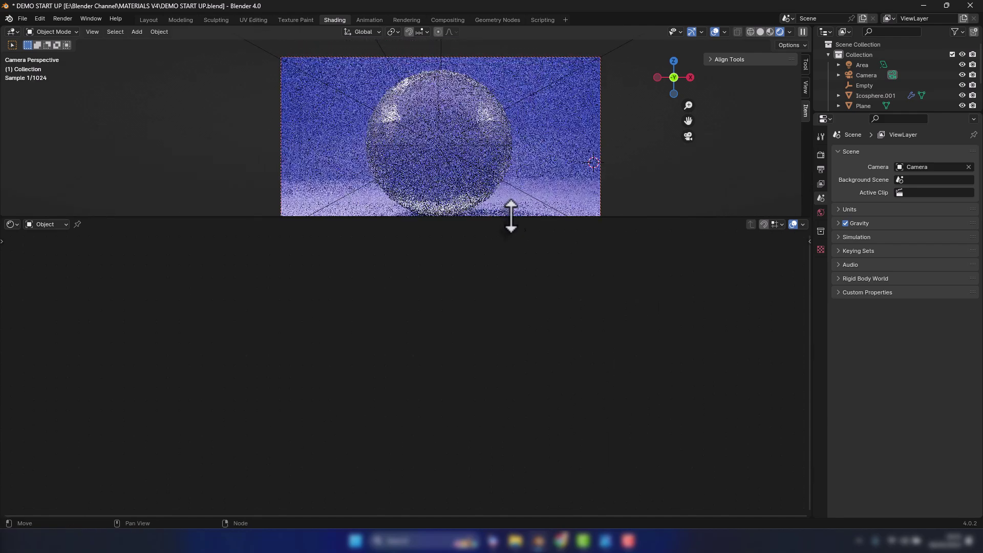
{"action": "left_click", "coordinate": [450, 104]}
{"action": "scroll", "coordinate": [477, 289], "scroll_direction": "up", "scroll_amount": 1}
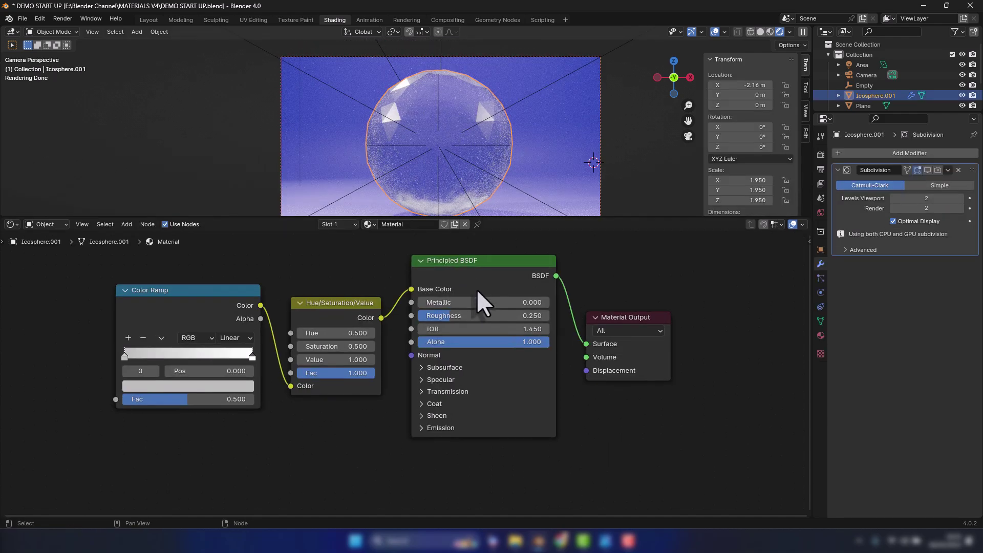